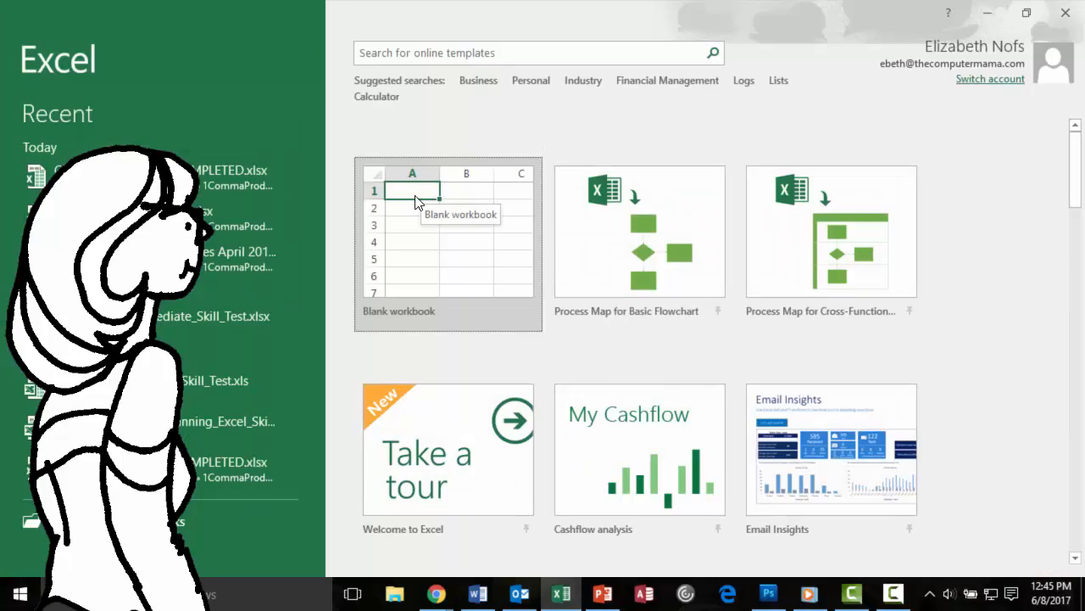
Create a new blank workbook.
left_click(429, 194)
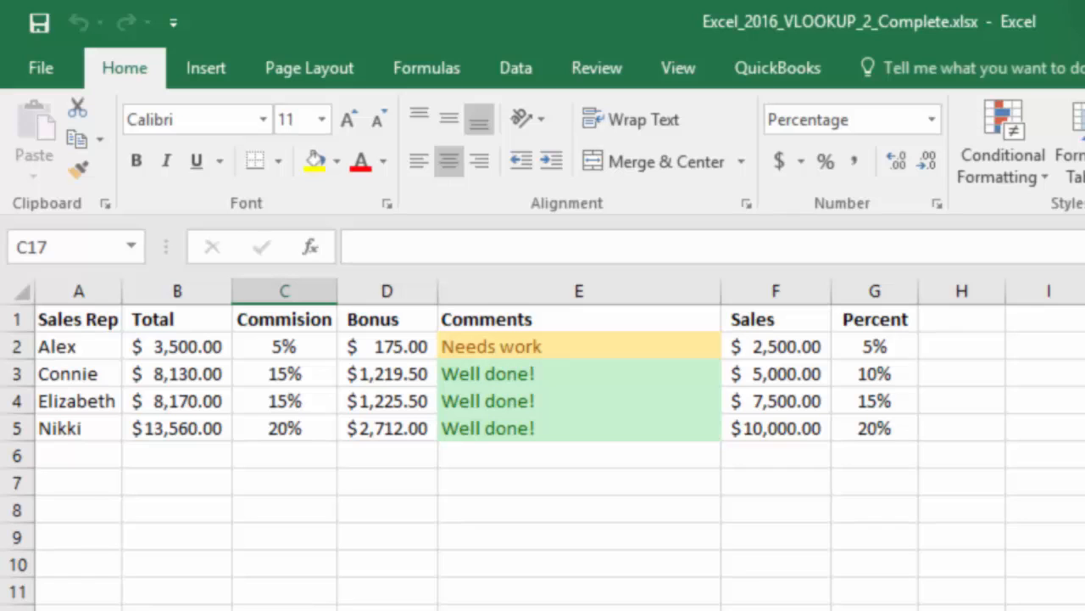
Examine the VLOOKUP formula in C2 and the IF formula in E2 of the completed commission workbook.
left_click(284, 346)
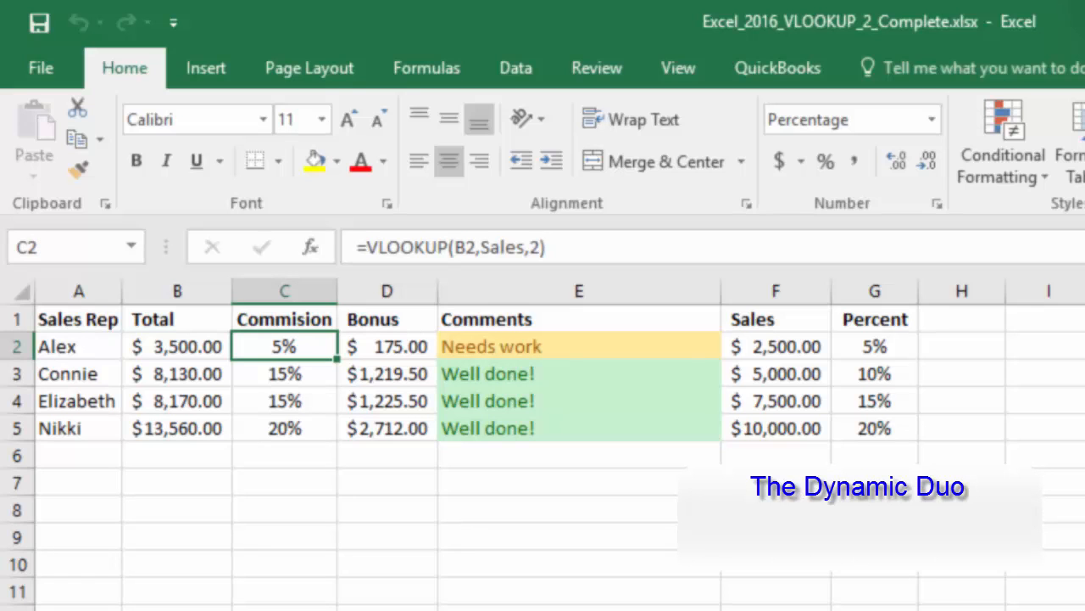
double_click(273, 346)
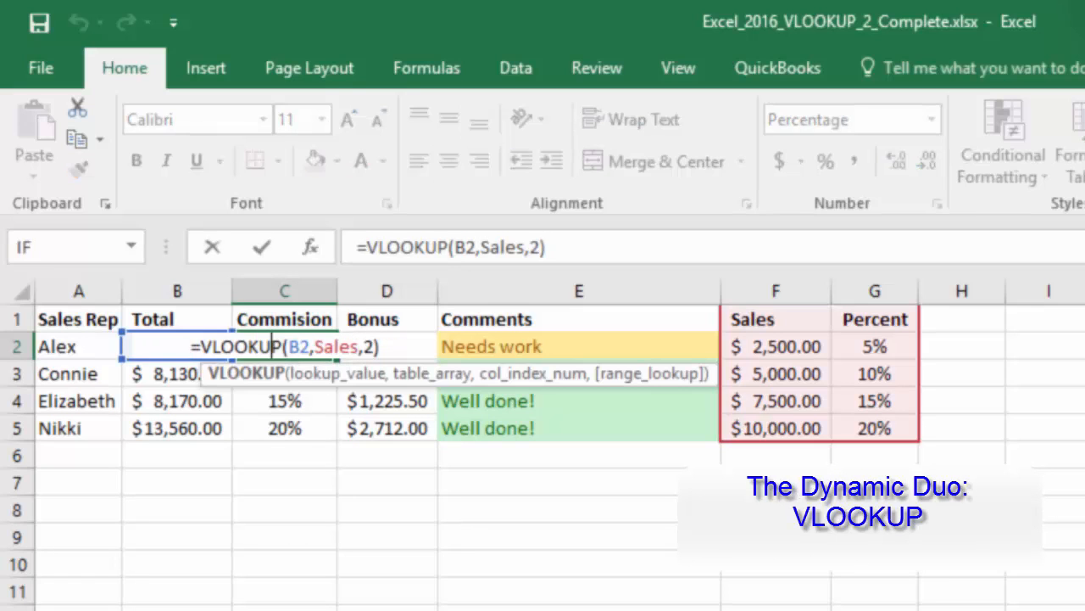
key("Escape")
double_click(446, 346)
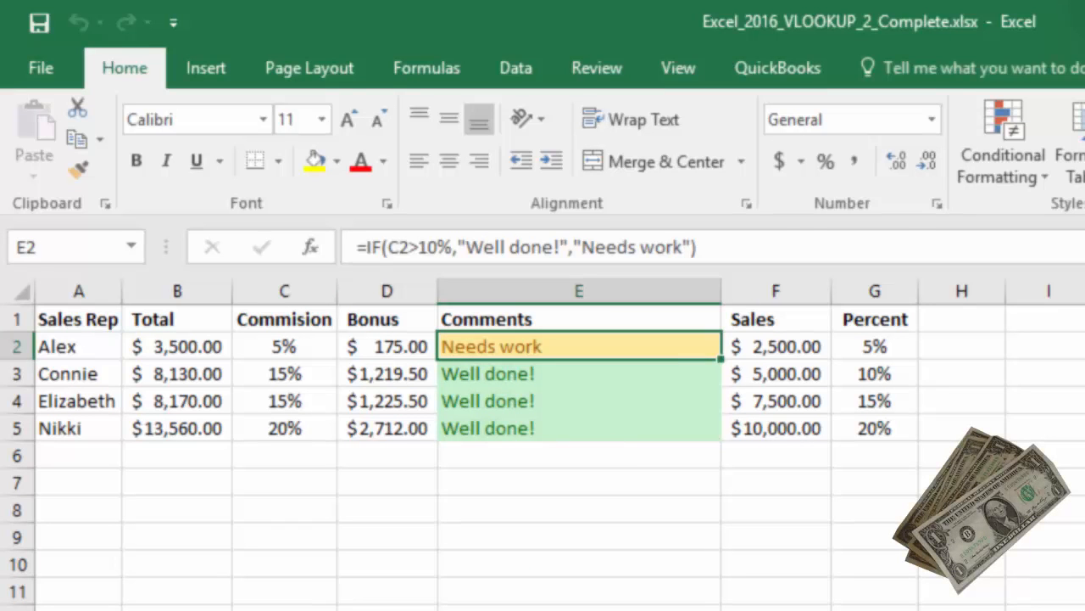
left_click(284, 346)
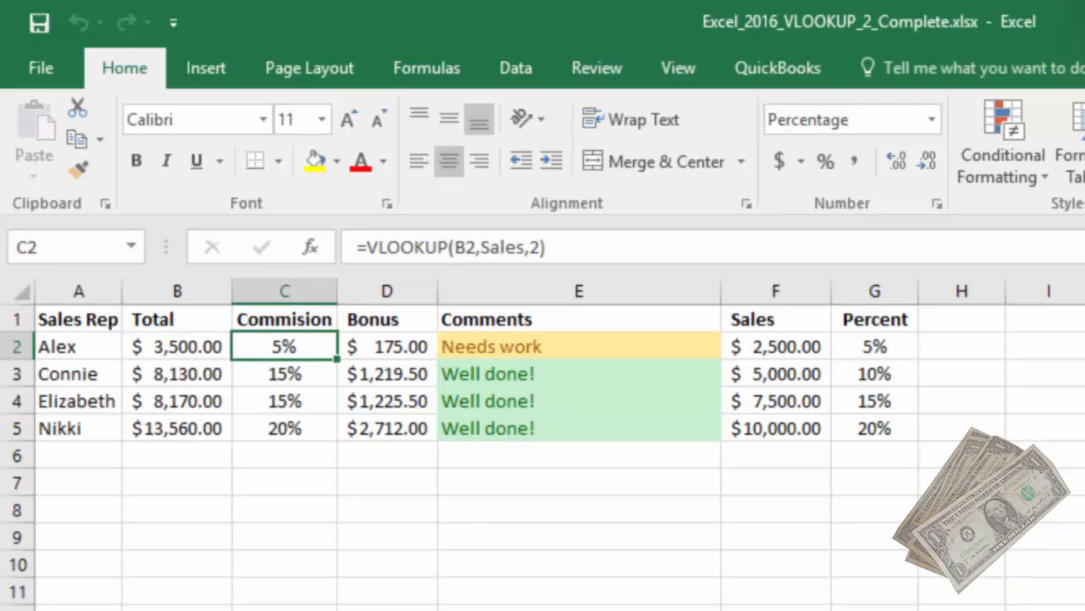
double_click(273, 346)
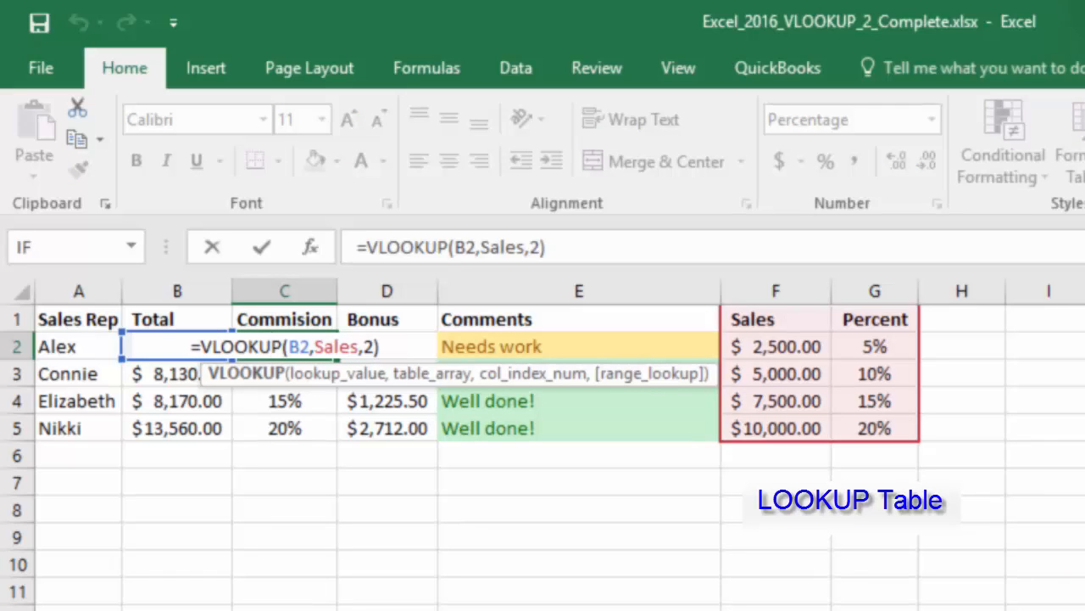
key("Escape")
key("Escape")
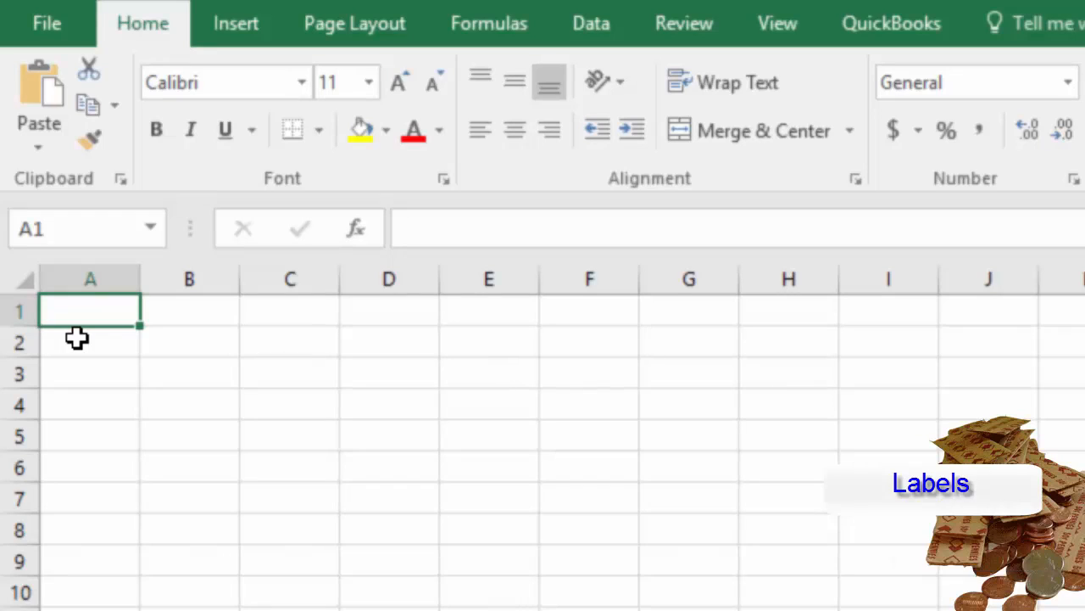
Enter the column headings Sales Rep in A1 and Total in B1.
type("S")
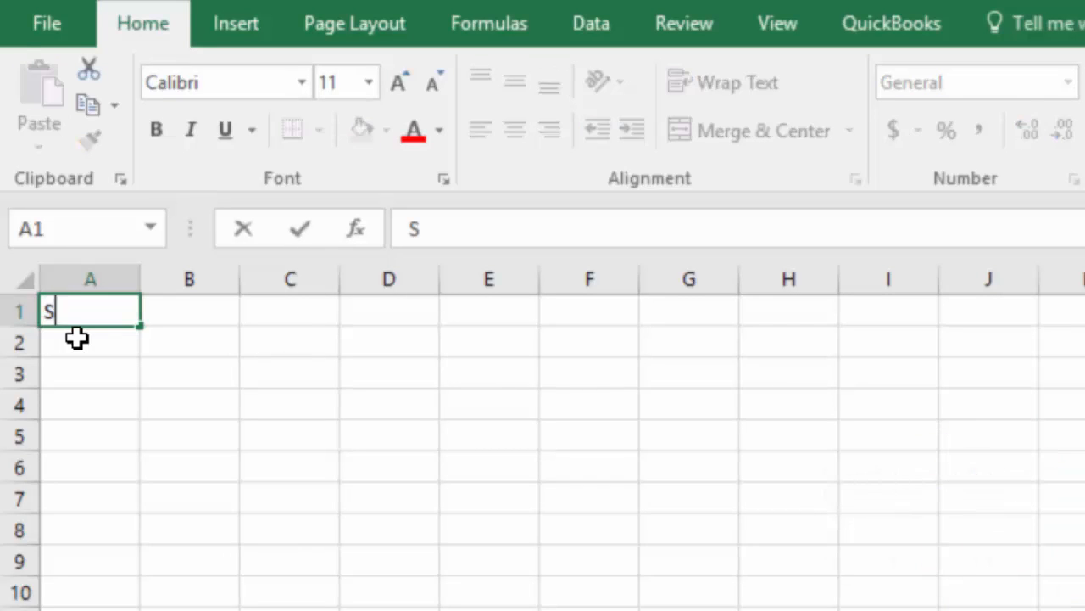
type("ales Rep")
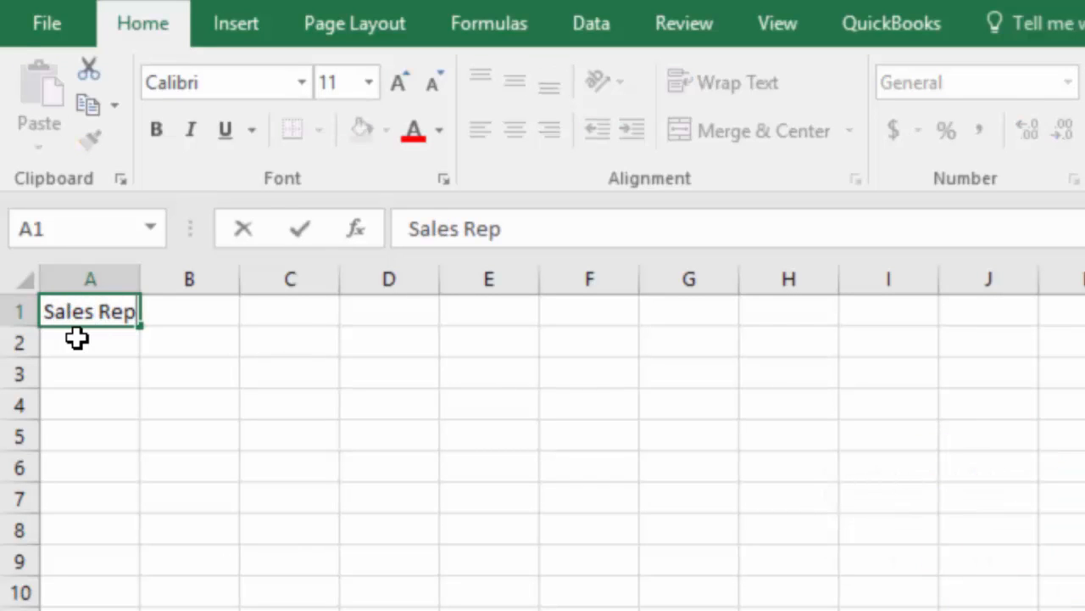
key("Tab")
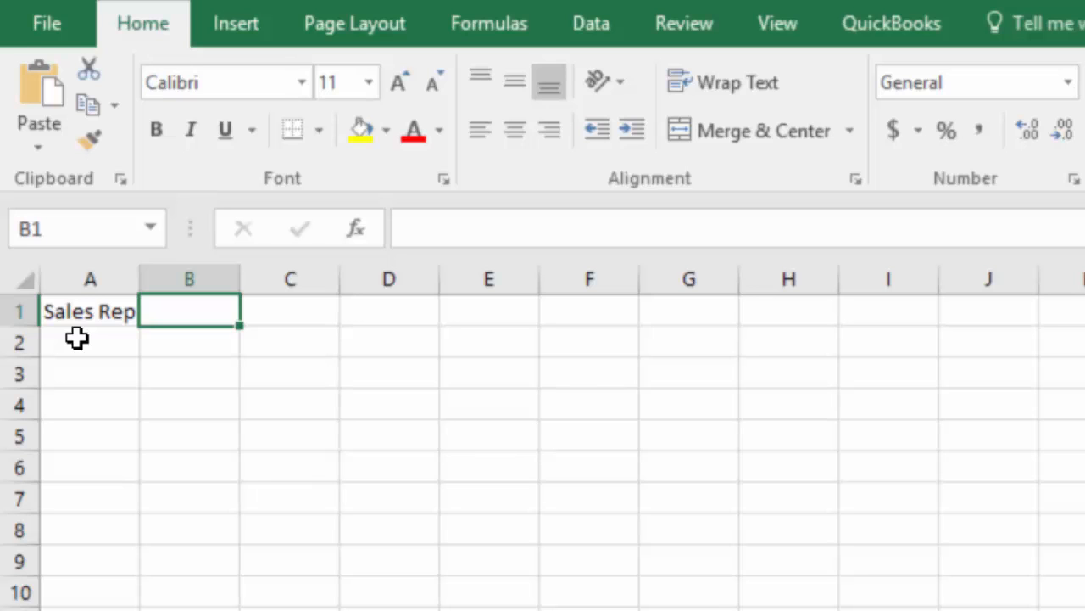
type("Total")
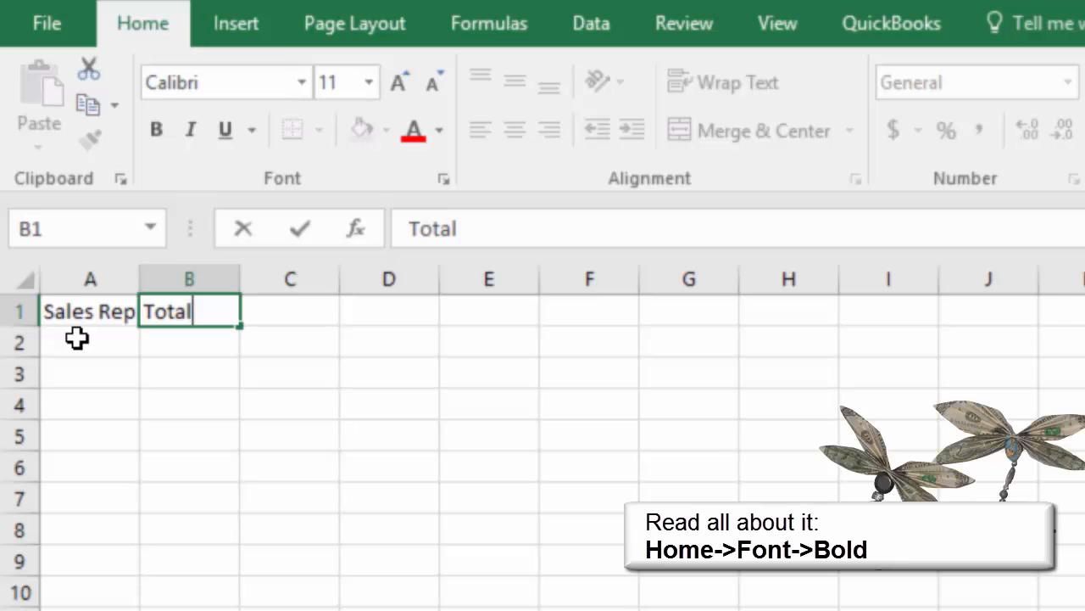
Make row 1 bold and apply the Accounting number format to column B.
left_click(18, 314)
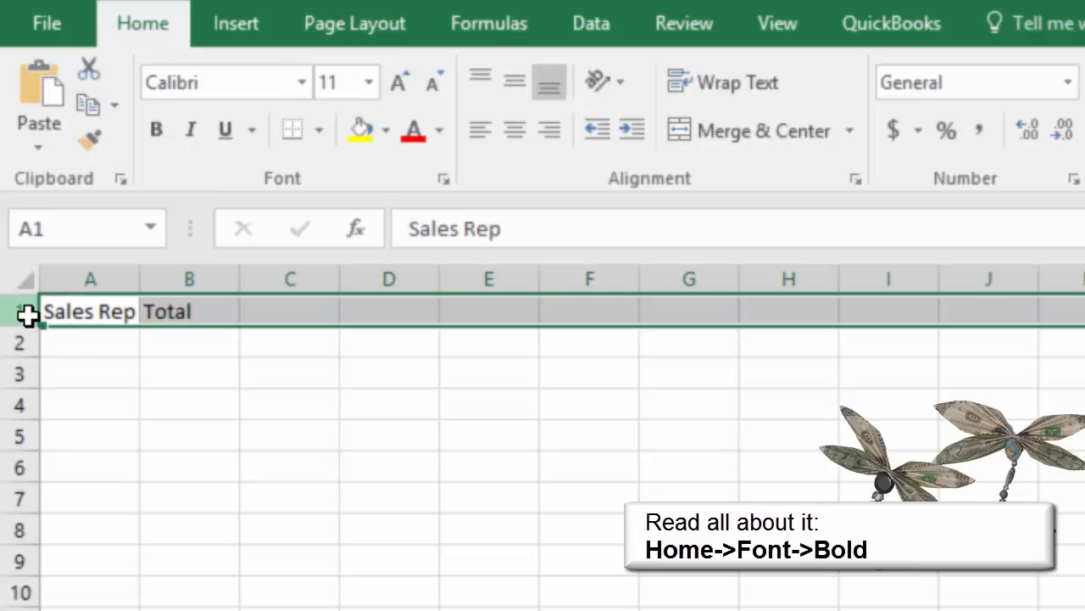
left_click(156, 131)
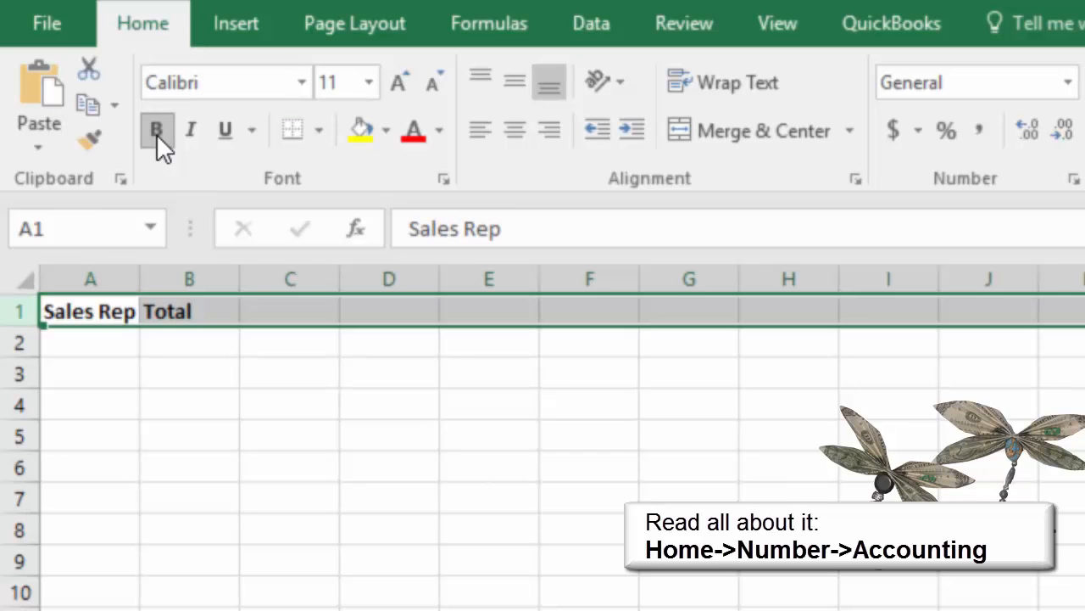
left_click(175, 270)
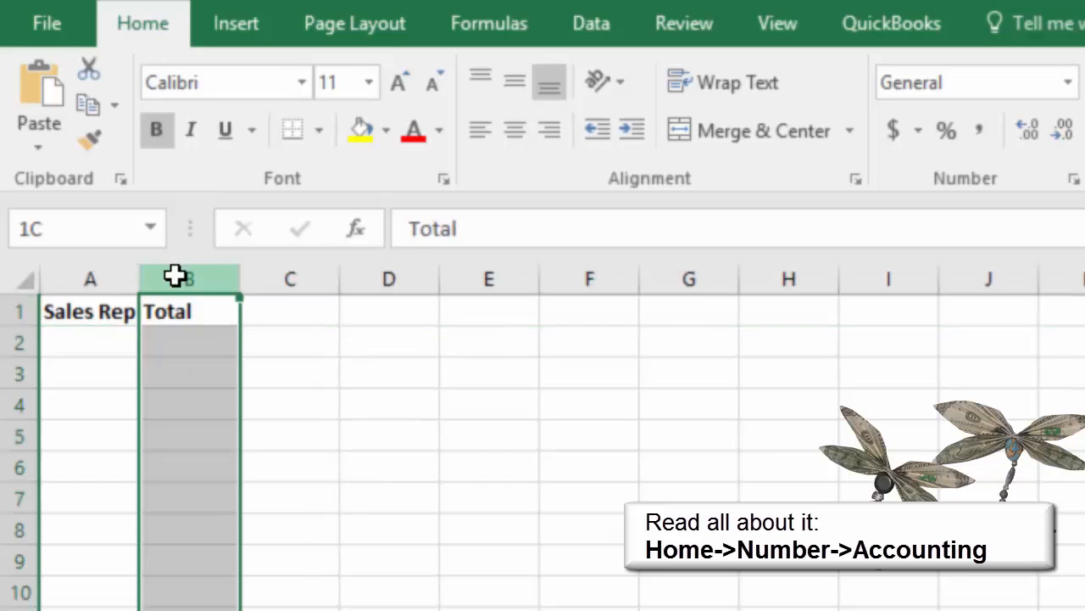
left_click(882, 132)
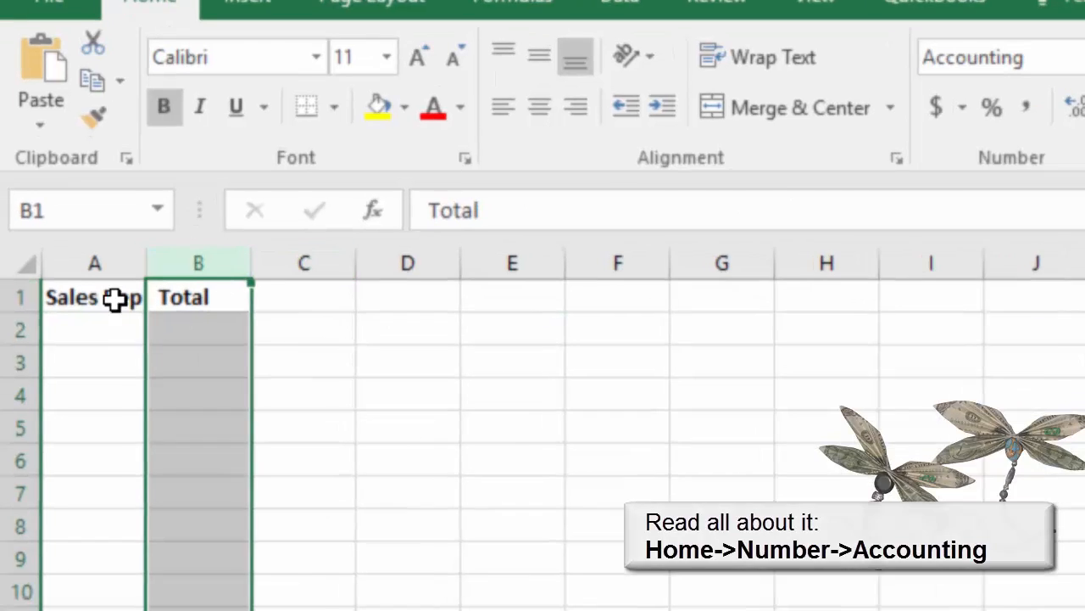
Enter the four sales reps' first names in A2:A5, one per row.
left_click(72, 343)
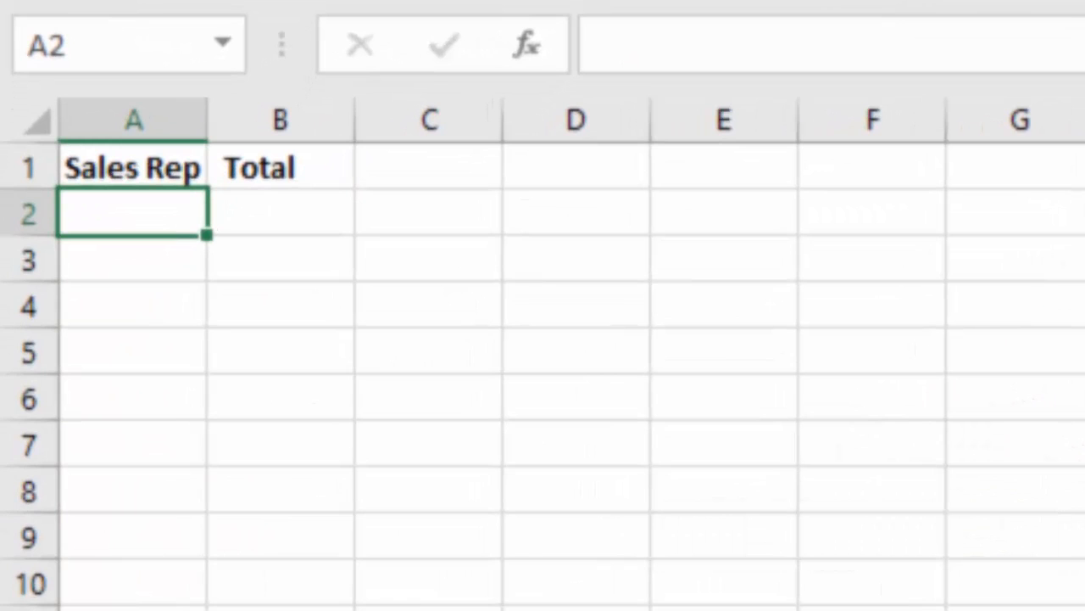
type("Alex")
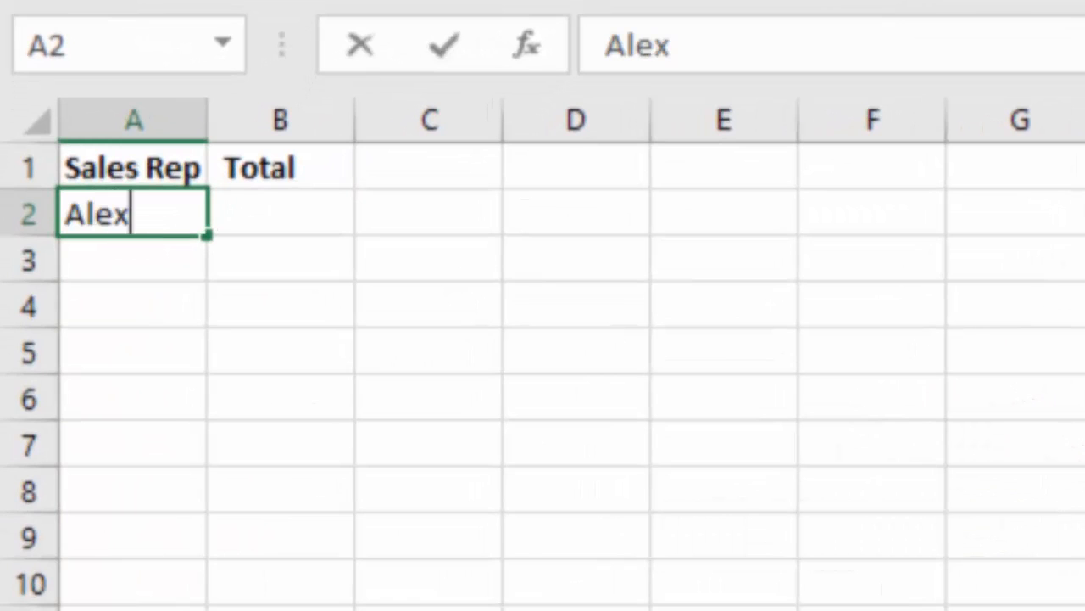
key("Return")
type("Connie")
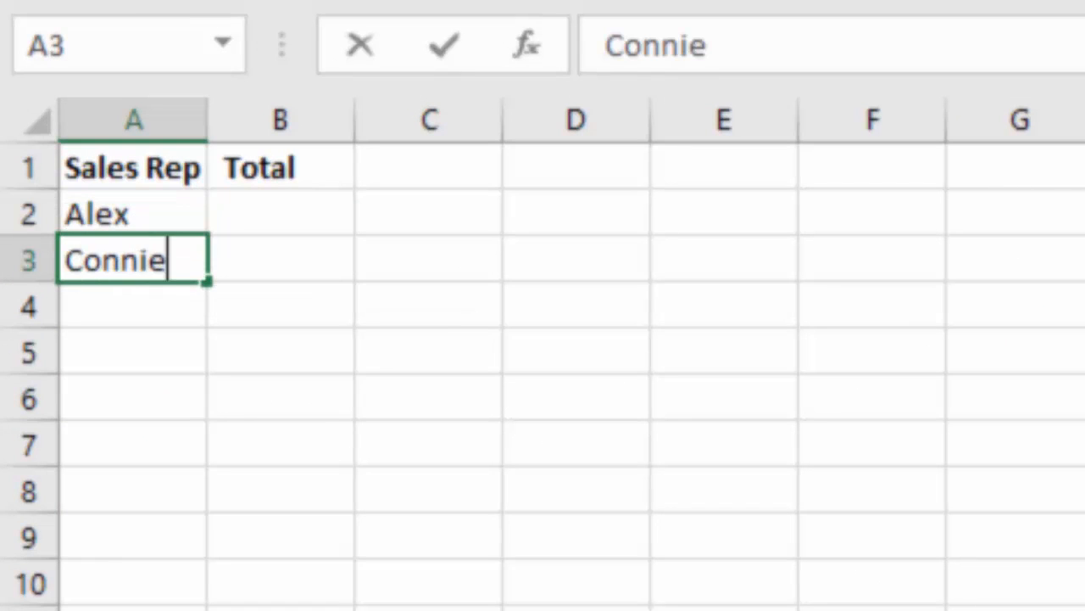
key("ctrl+Return")
key("Return")
type("Elizabeth")
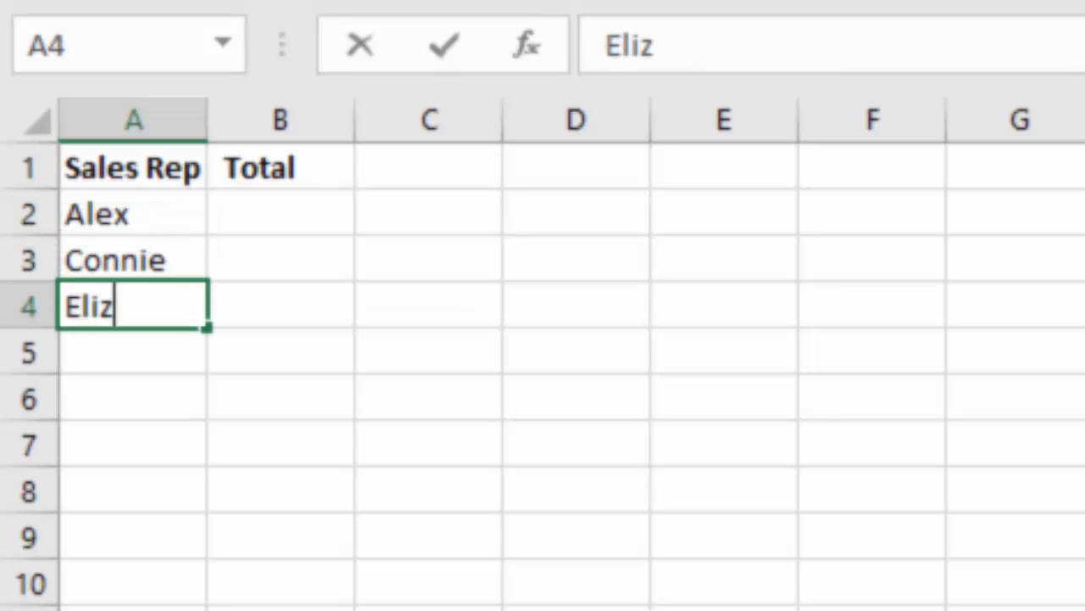
key("Return")
type("Nikki")
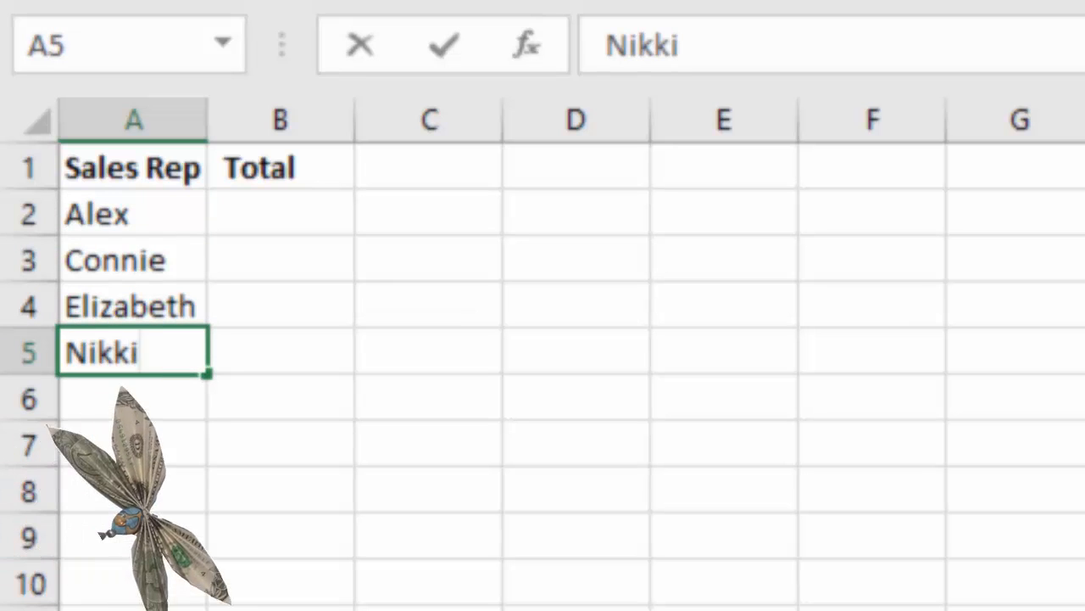
key("Return")
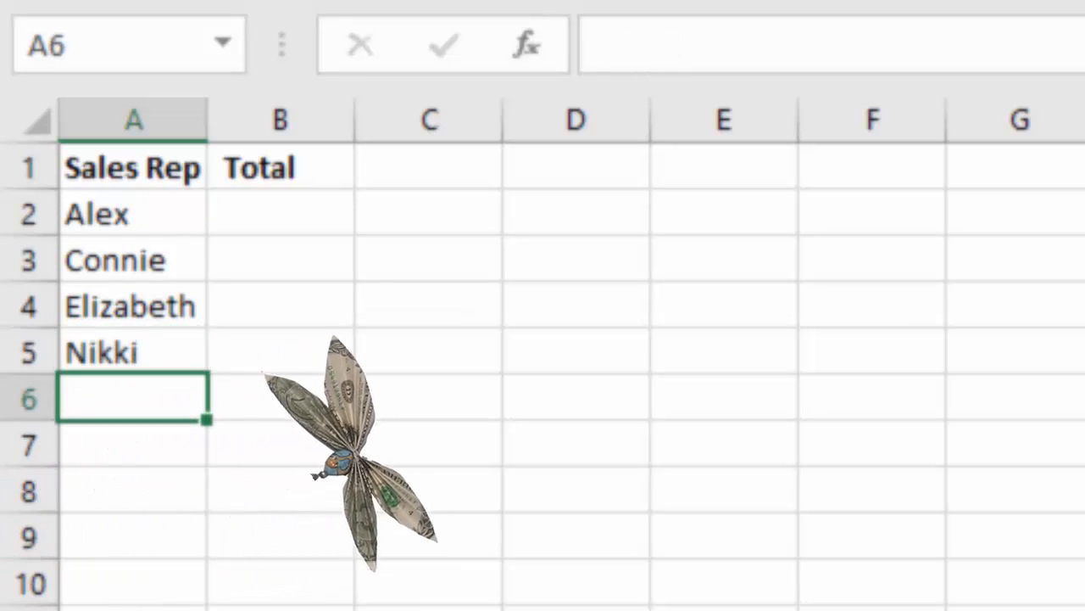
Enter the sales totals 3500, 8130, 8170 and 13560 in B2 through B5.
left_click(281, 212)
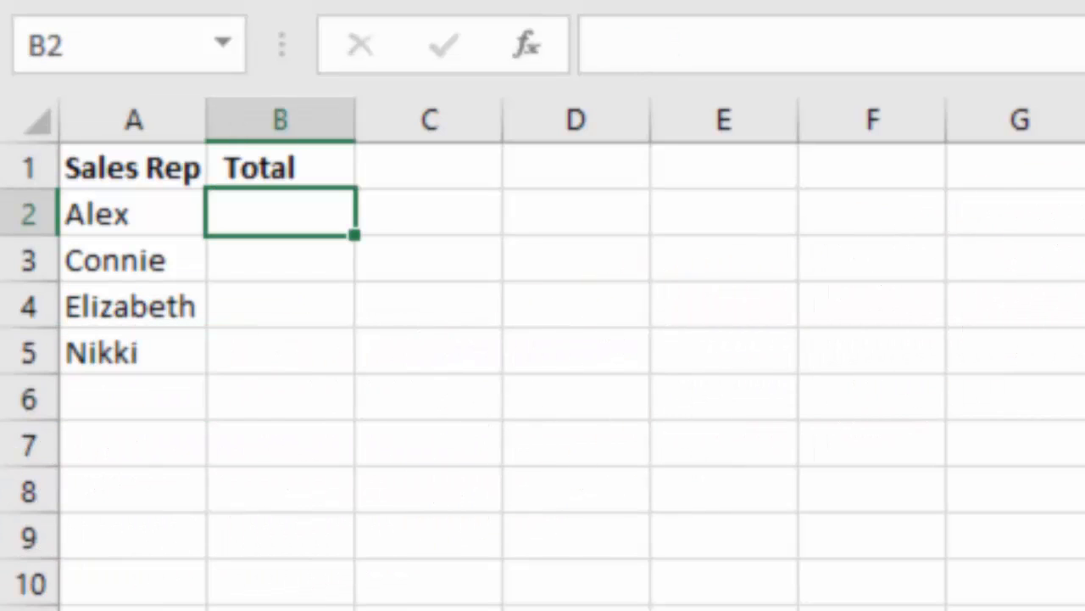
type("3500")
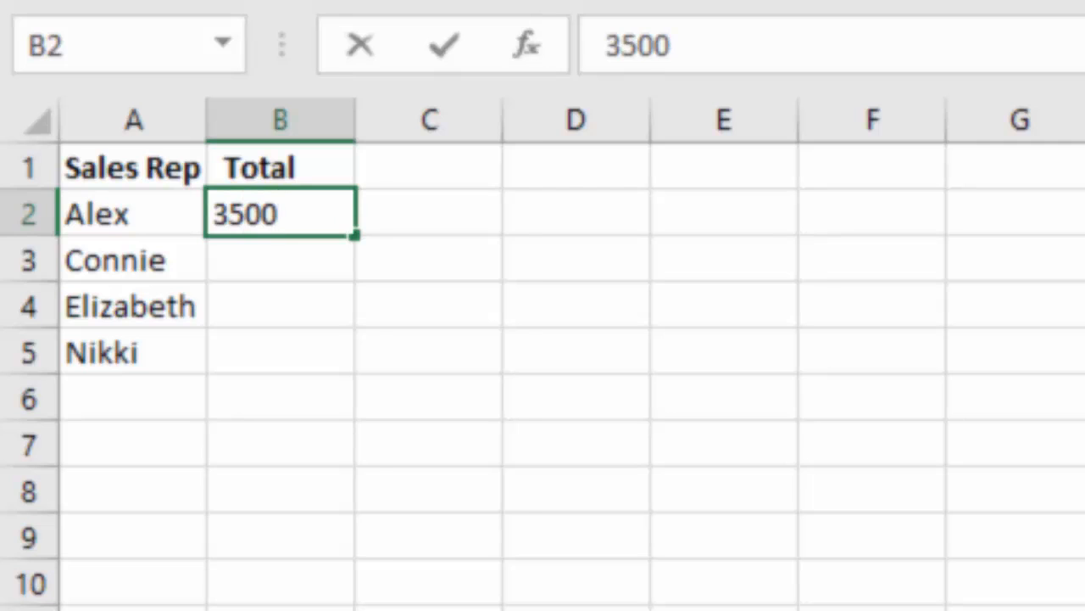
key("Return")
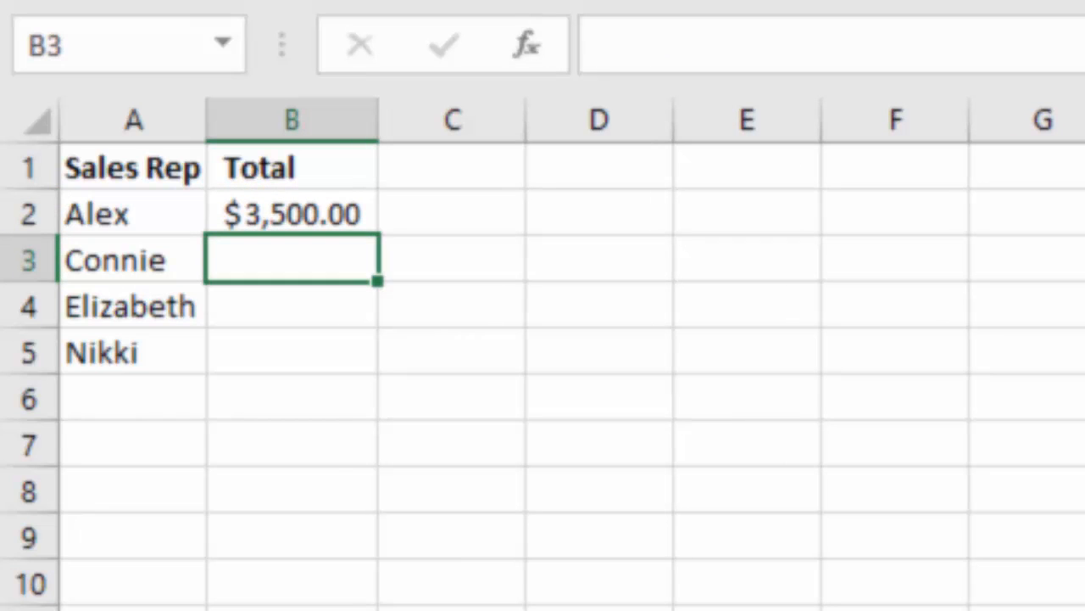
type("8130")
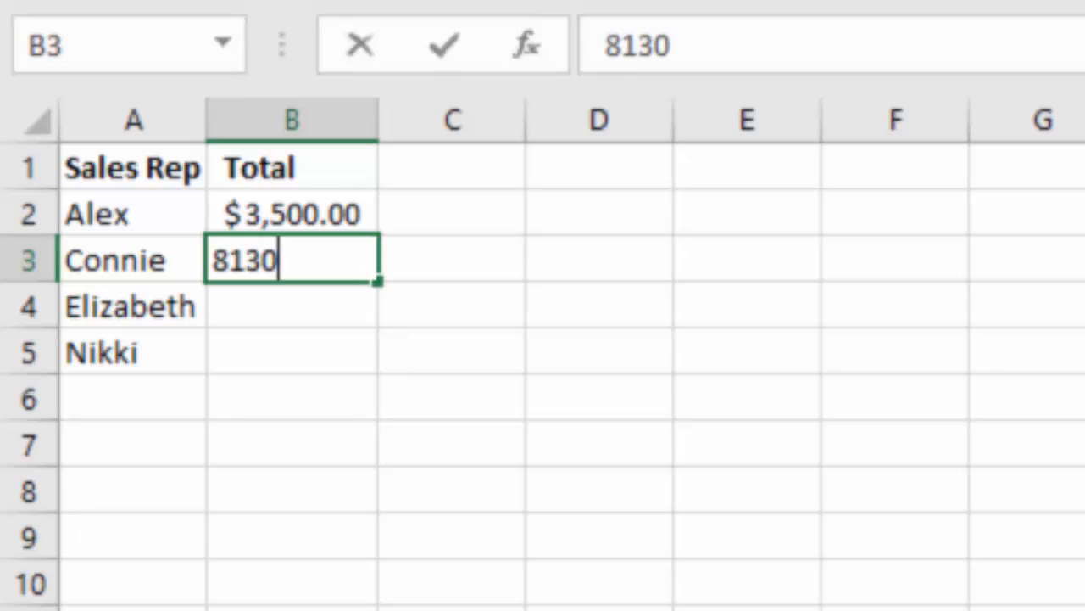
key("Return")
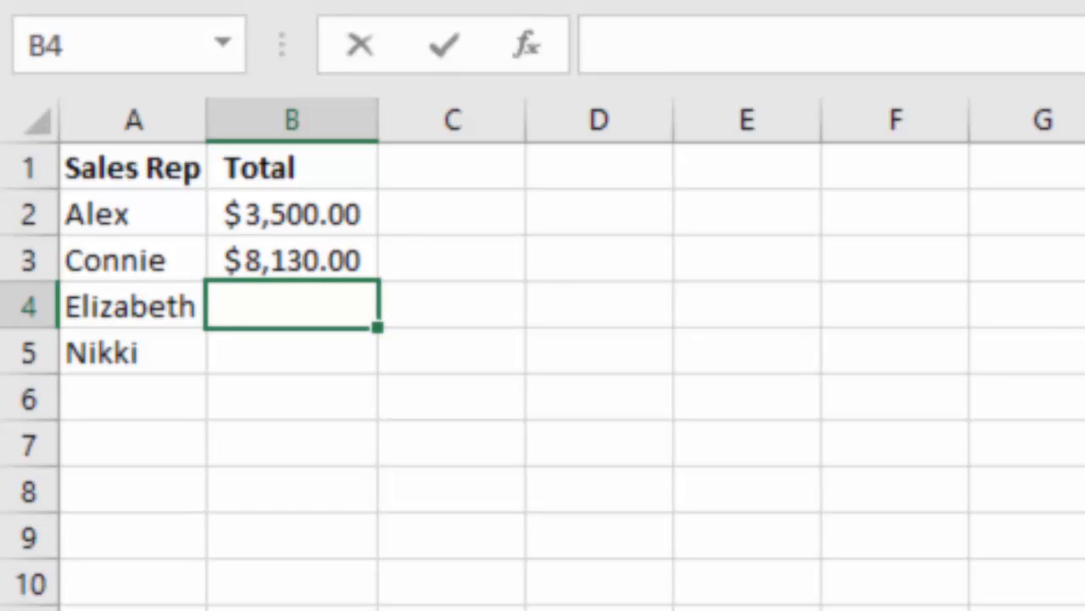
type("8170")
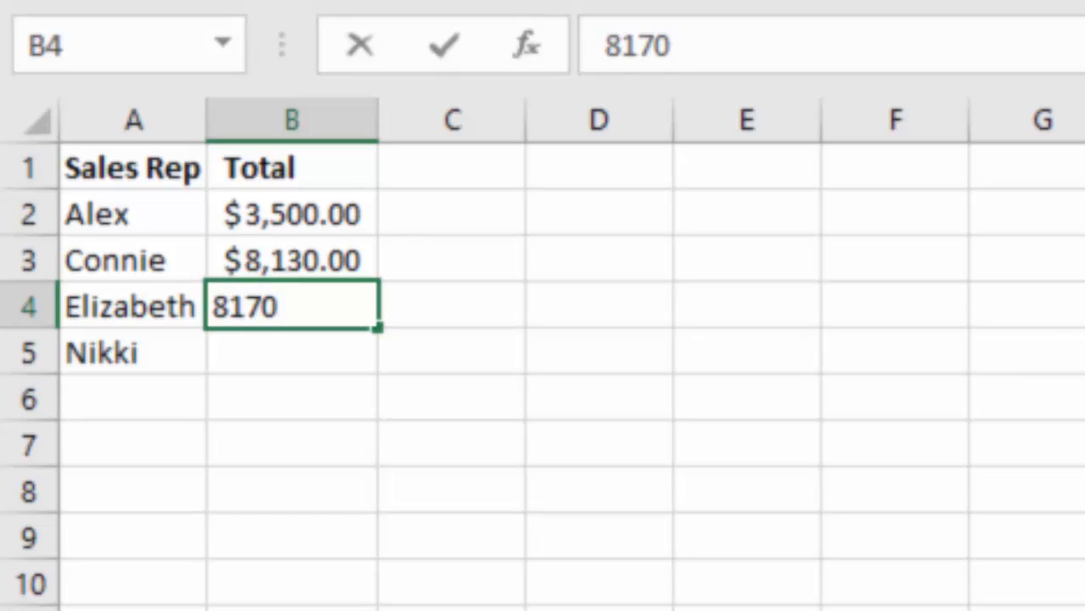
key("Return")
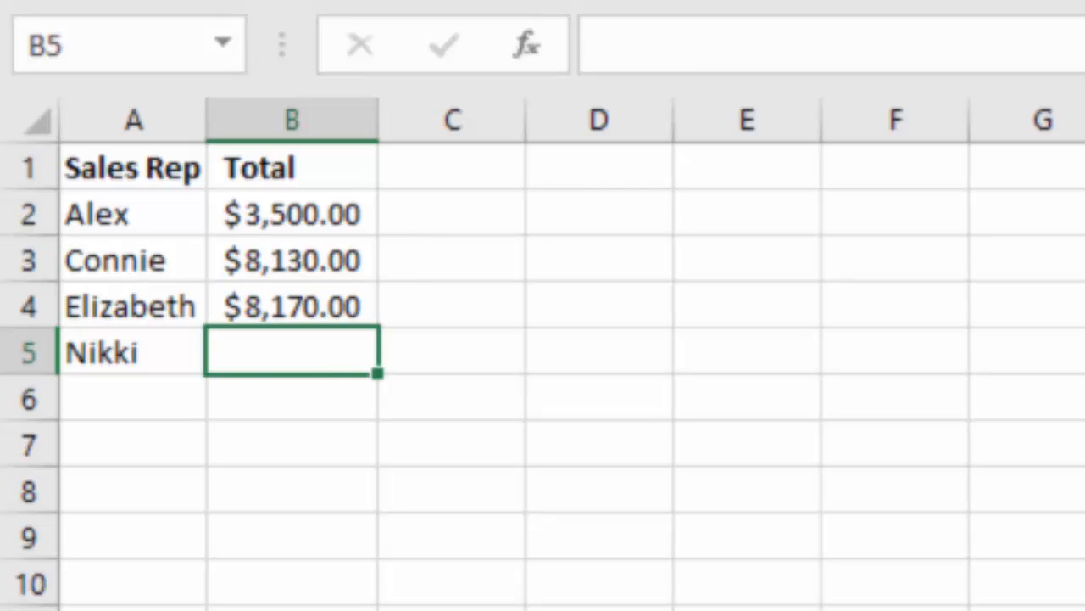
type("13560")
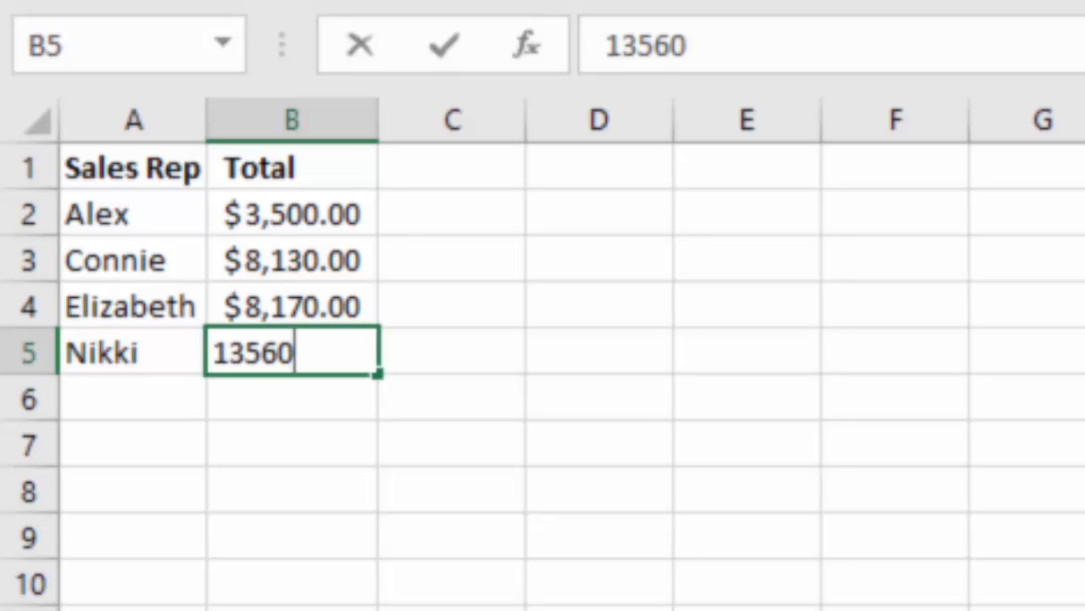
key("Return")
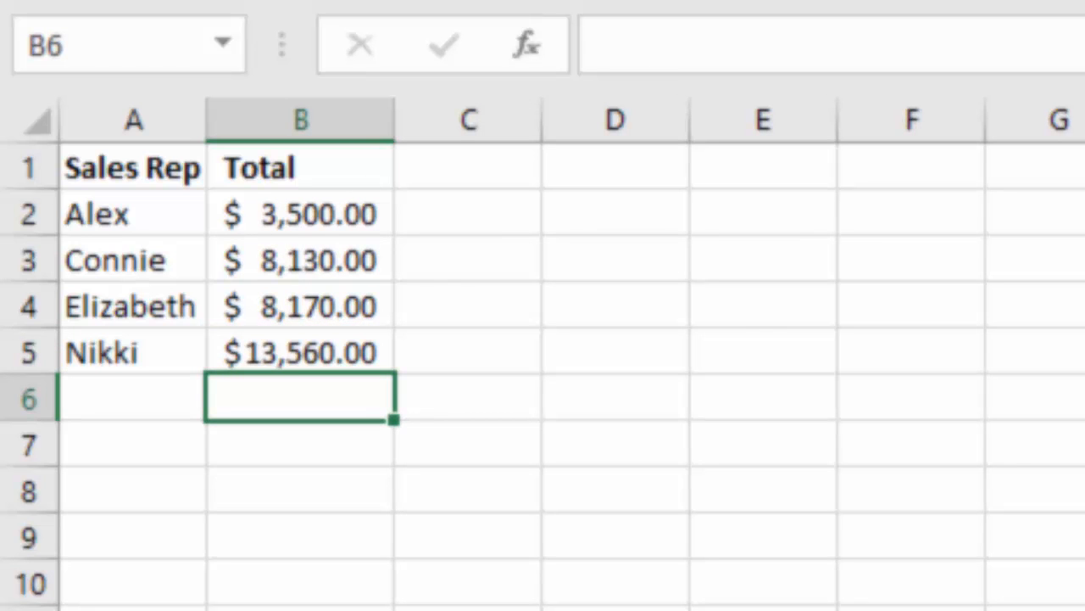
Enter the headings Commision in C1 and Bonus in D1, and autofit the width of column C.
left_click(468, 167)
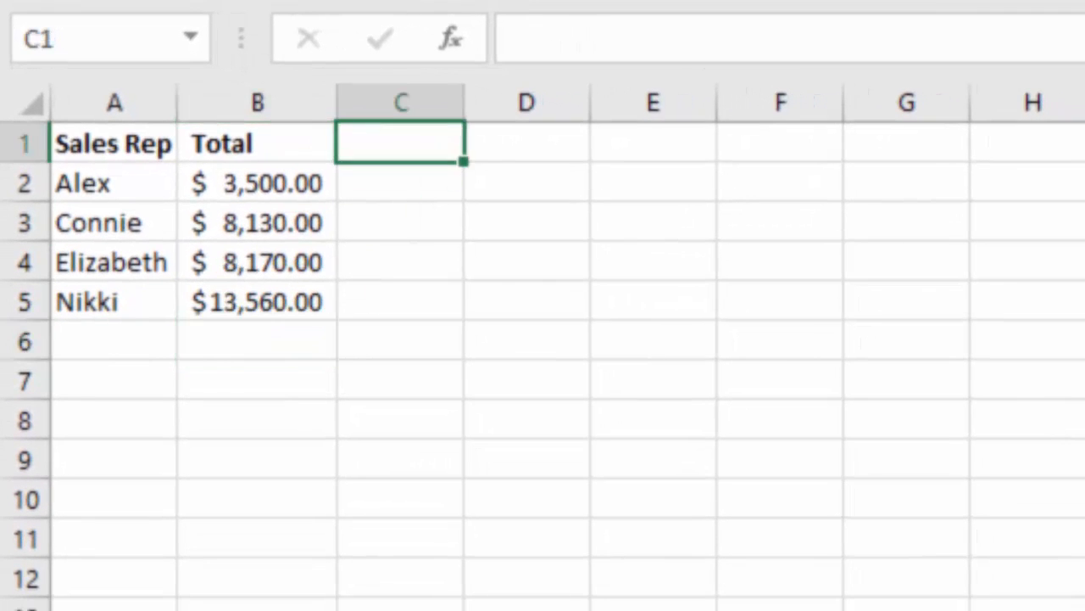
type("Commis")
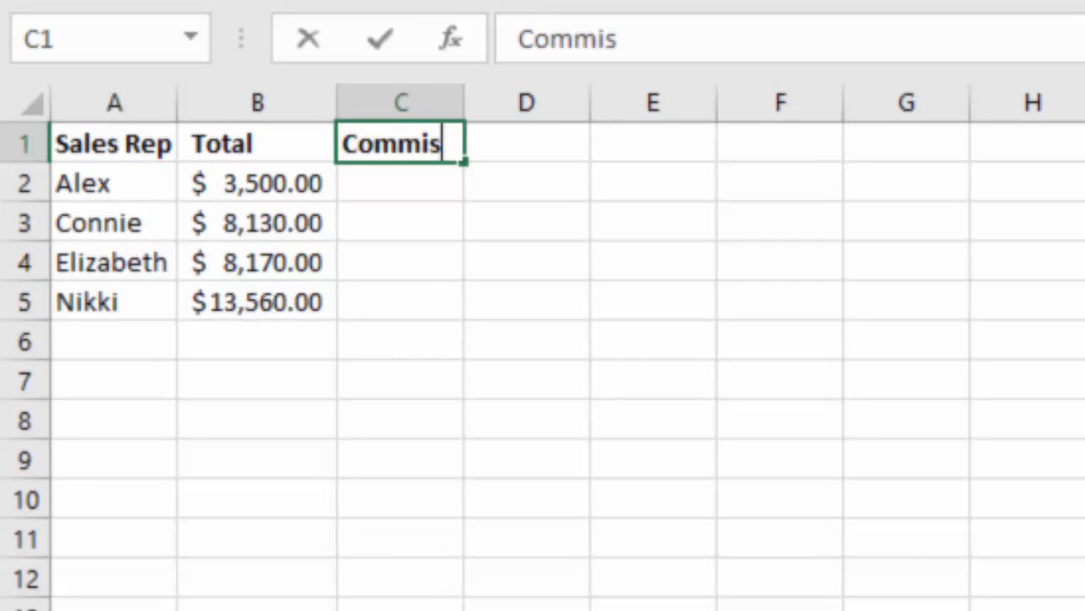
type("ion")
key("Tab")
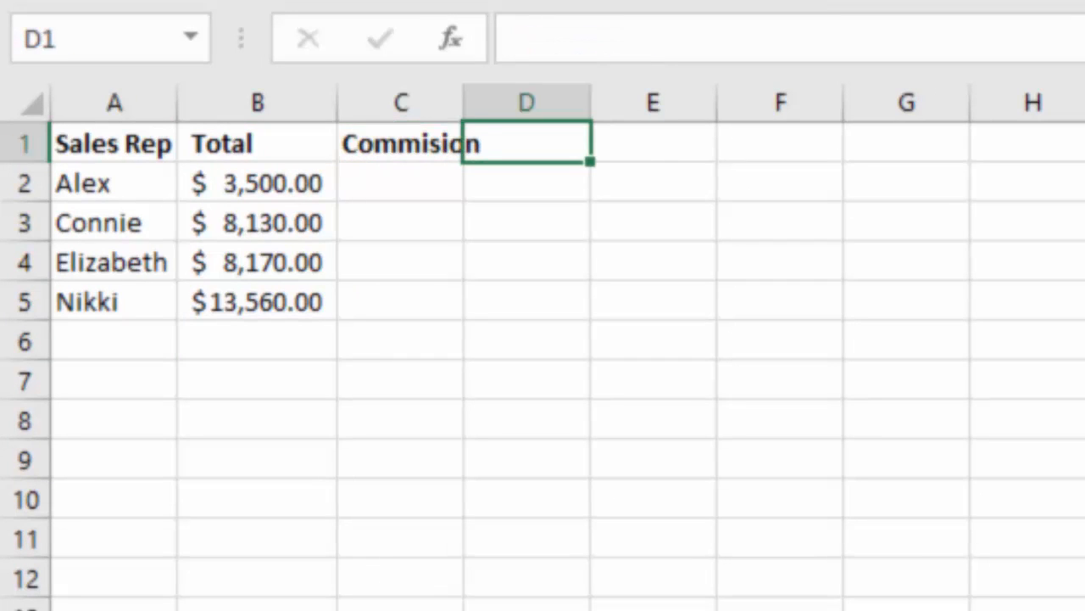
type("Bonus")
left_click(401, 102)
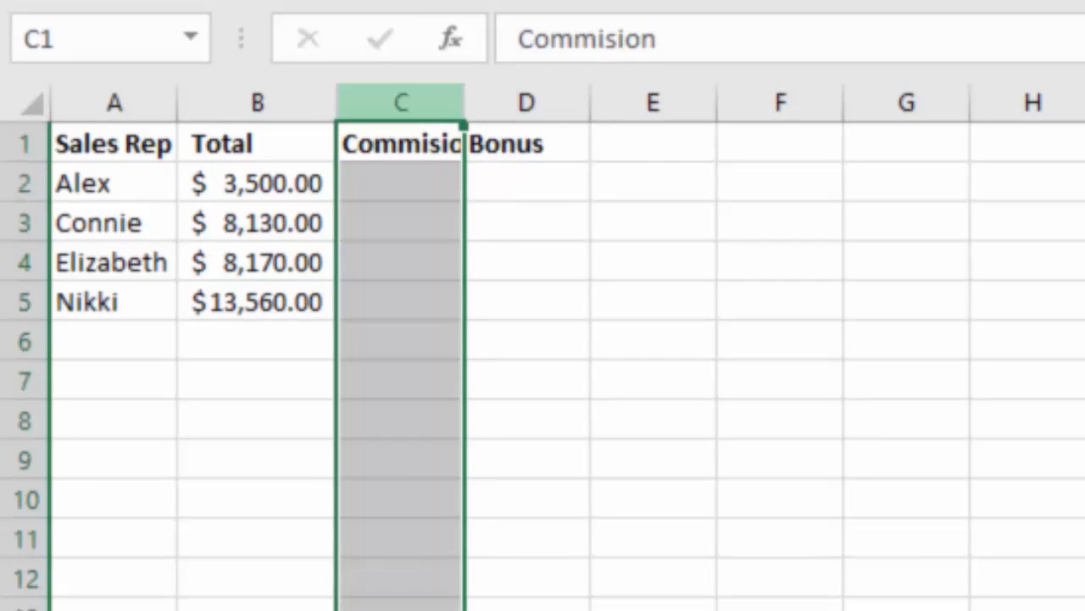
double_click(465, 103)
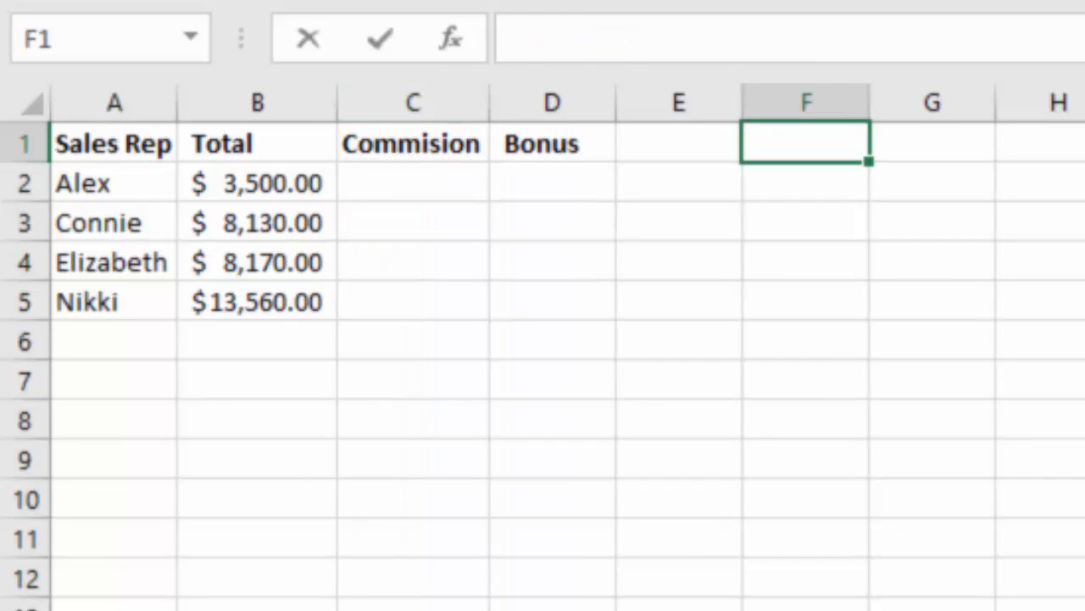
Enter the lookup table headings Sales in F1 and Percent in G1.
type("Sales")
key("Tab")
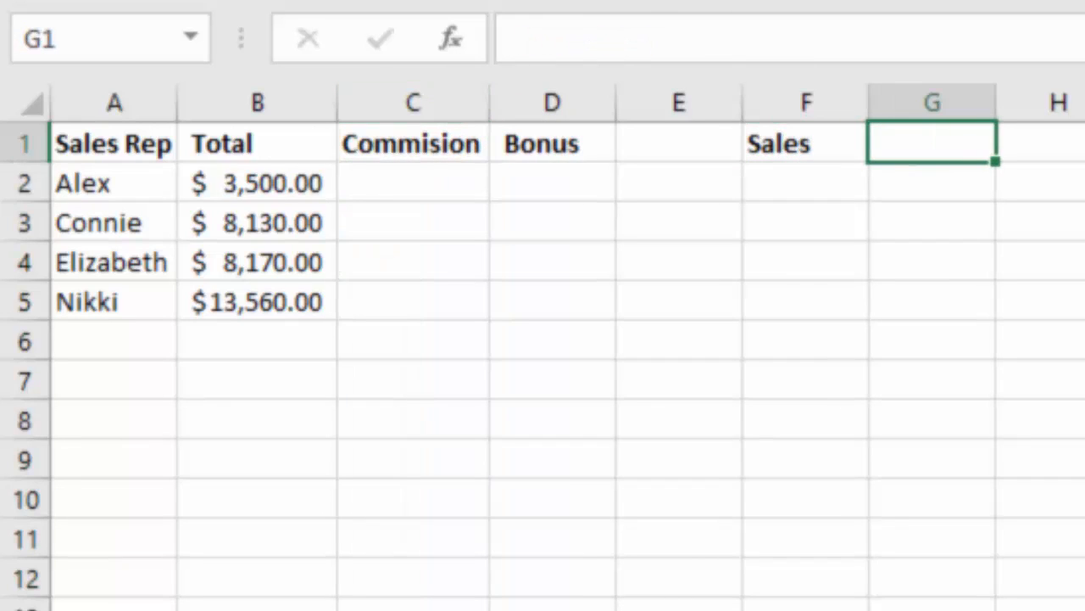
type("Percent")
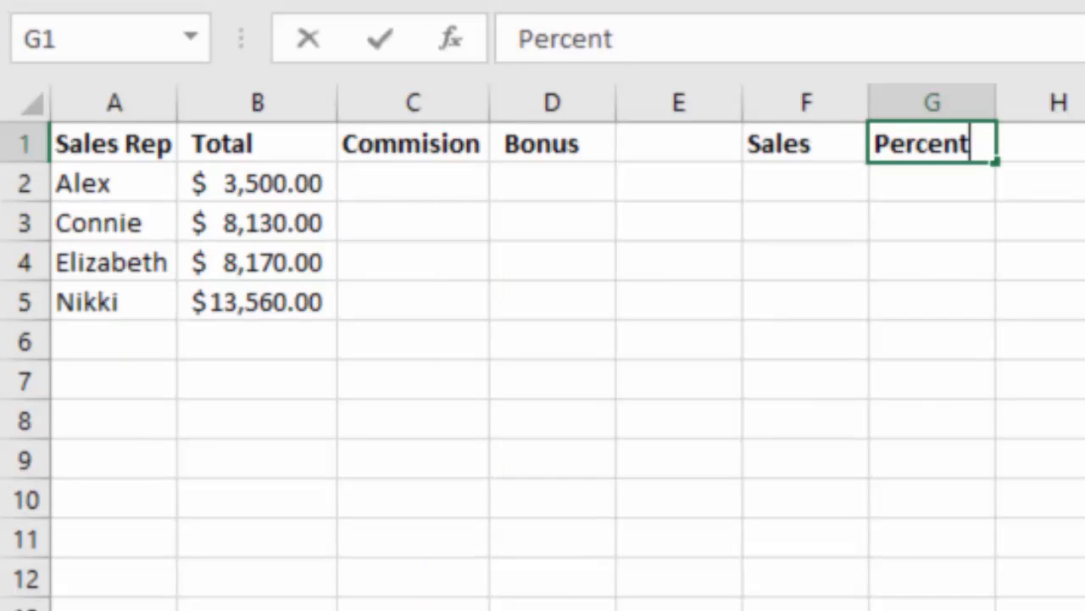
key("Return")
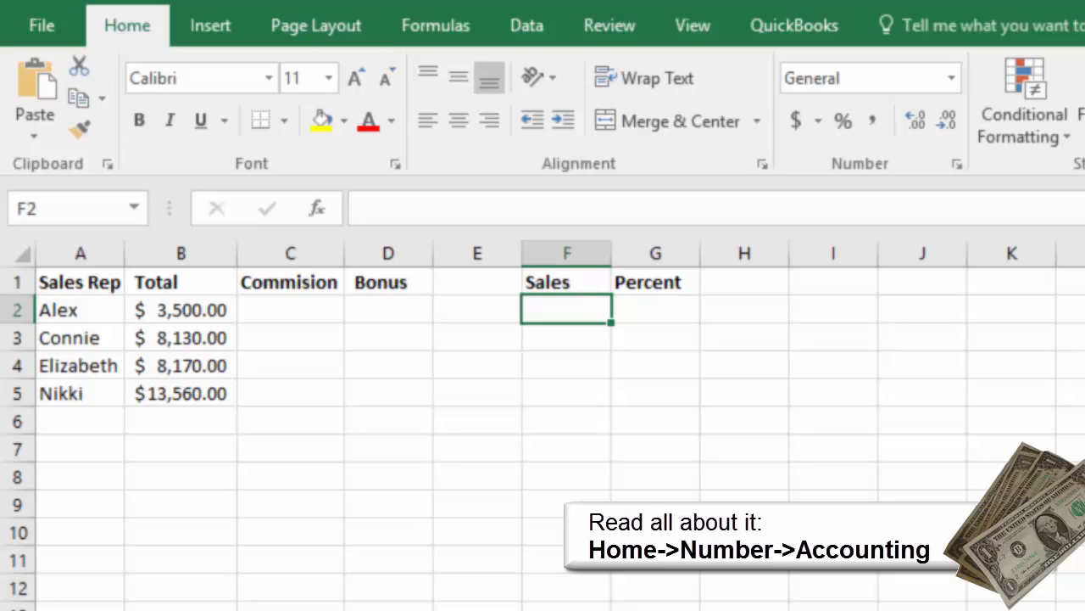
Apply the Accounting format to column F, and format column G as centered Percentage.
left_click(567, 253)
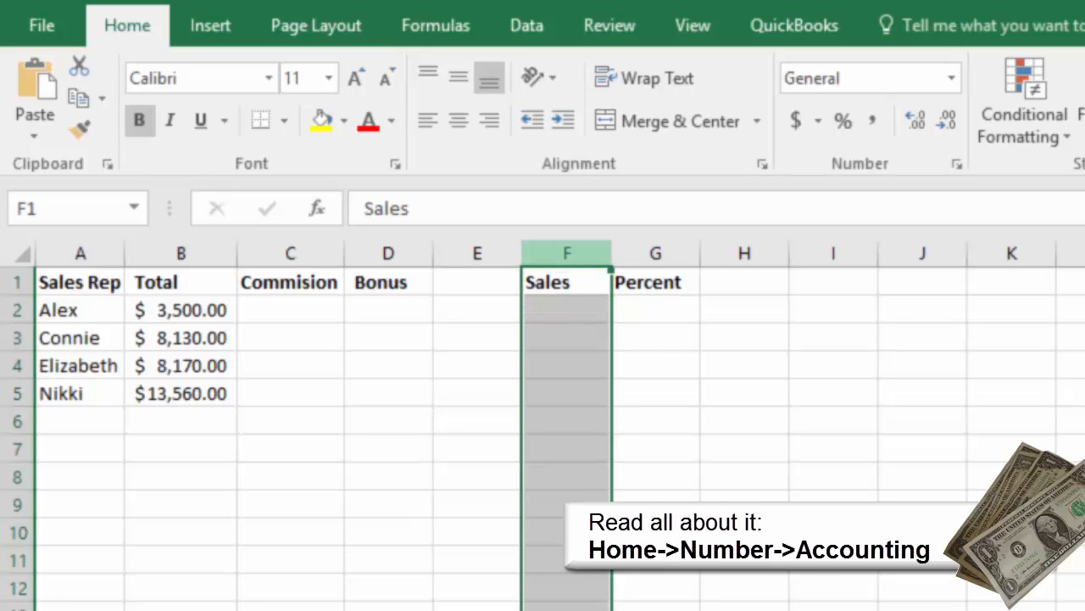
left_click(795, 121)
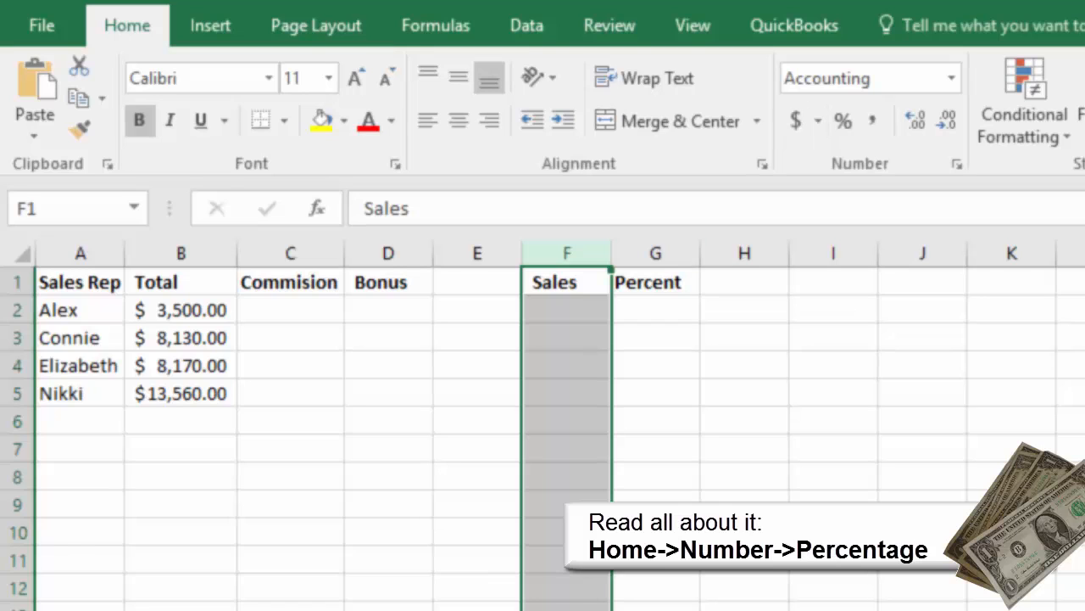
left_click(656, 254)
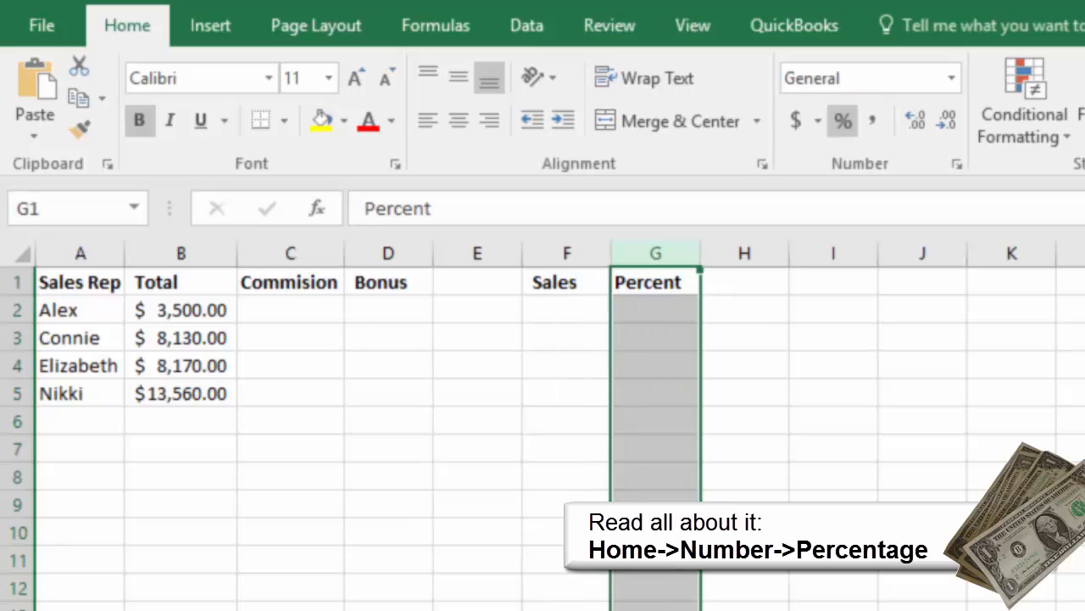
left_click(843, 120)
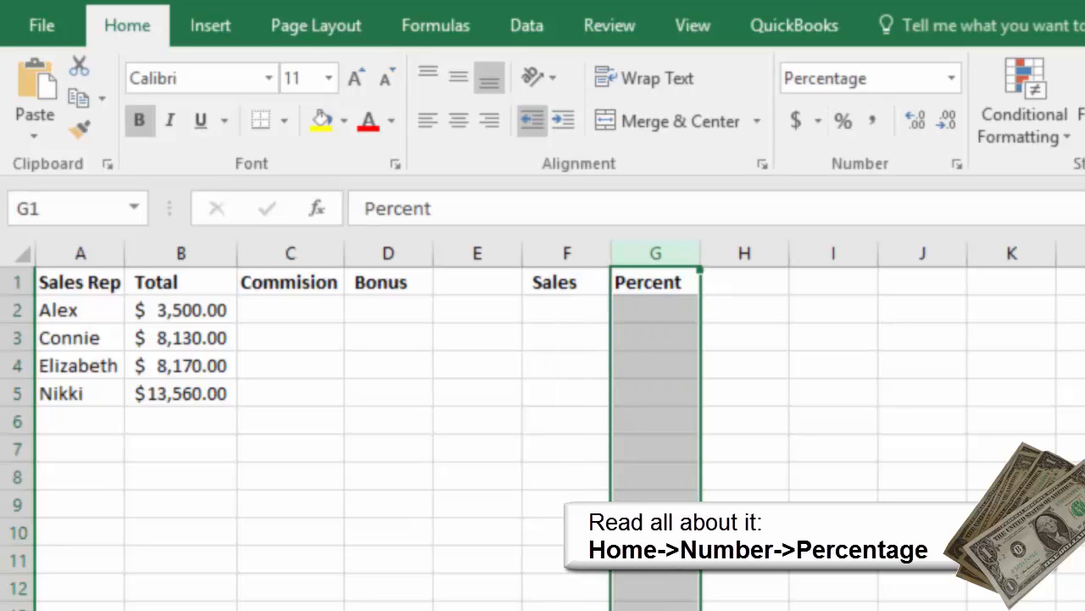
left_click(458, 120)
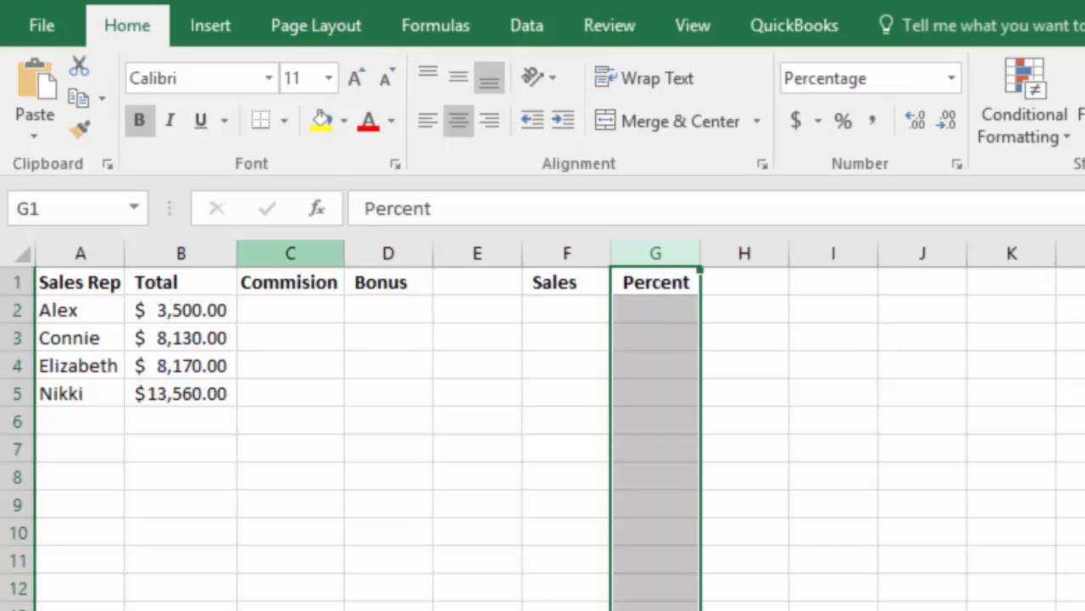
Enter the sales thresholds 2500, 5000, 7500 and 10000 in F2 through F5.
left_click(567, 310)
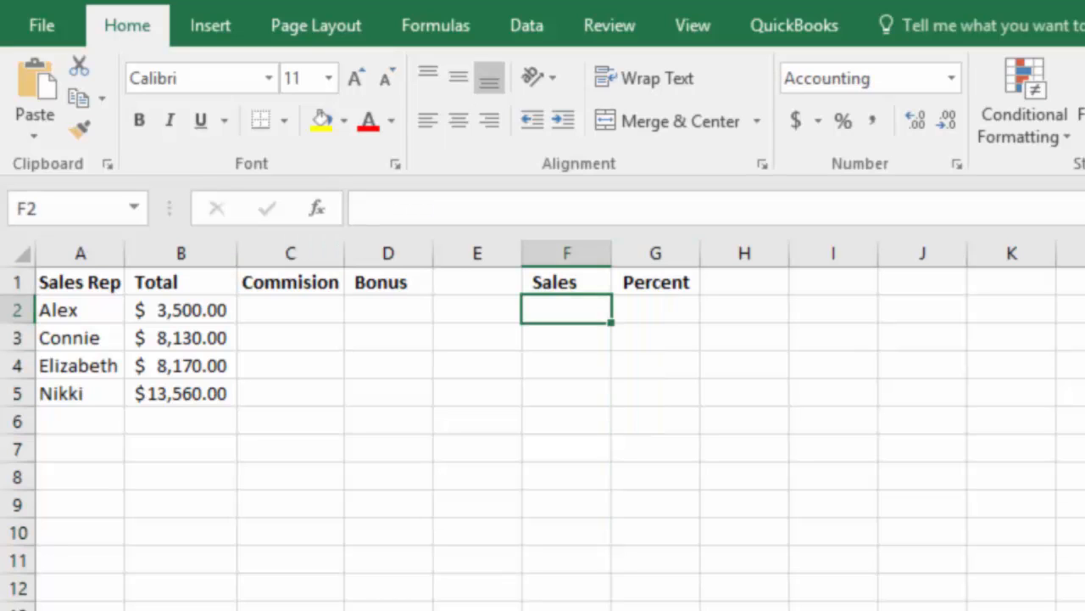
type("2500")
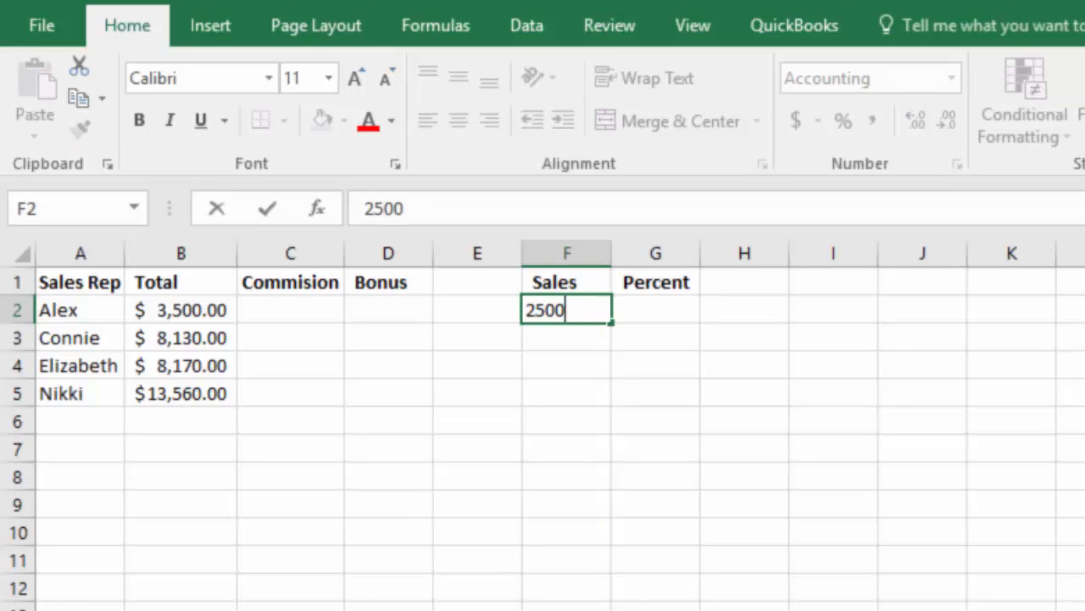
key("Return")
type("5000")
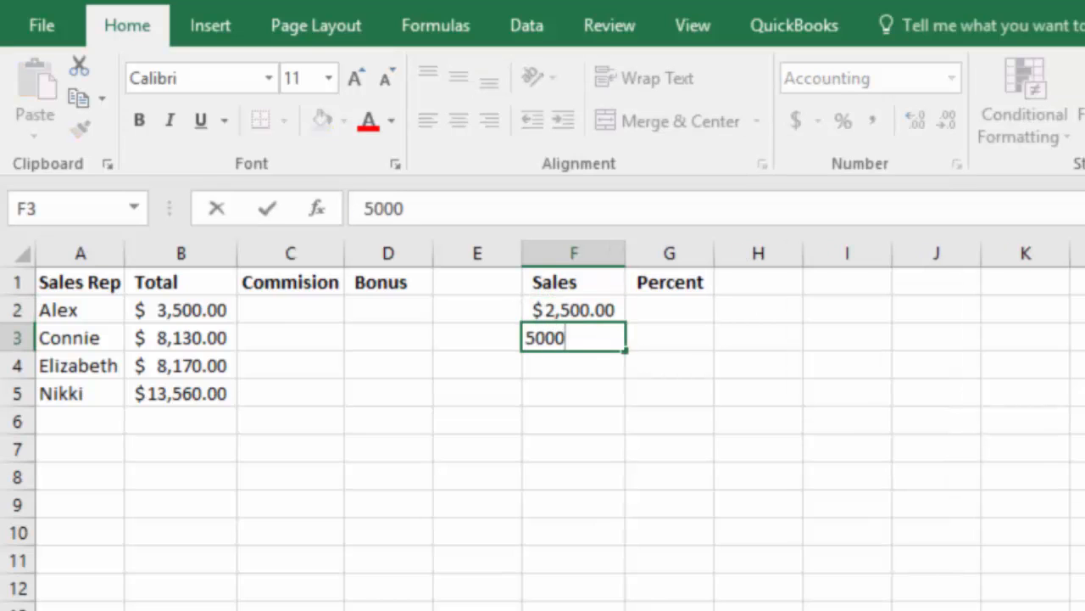
key("Return")
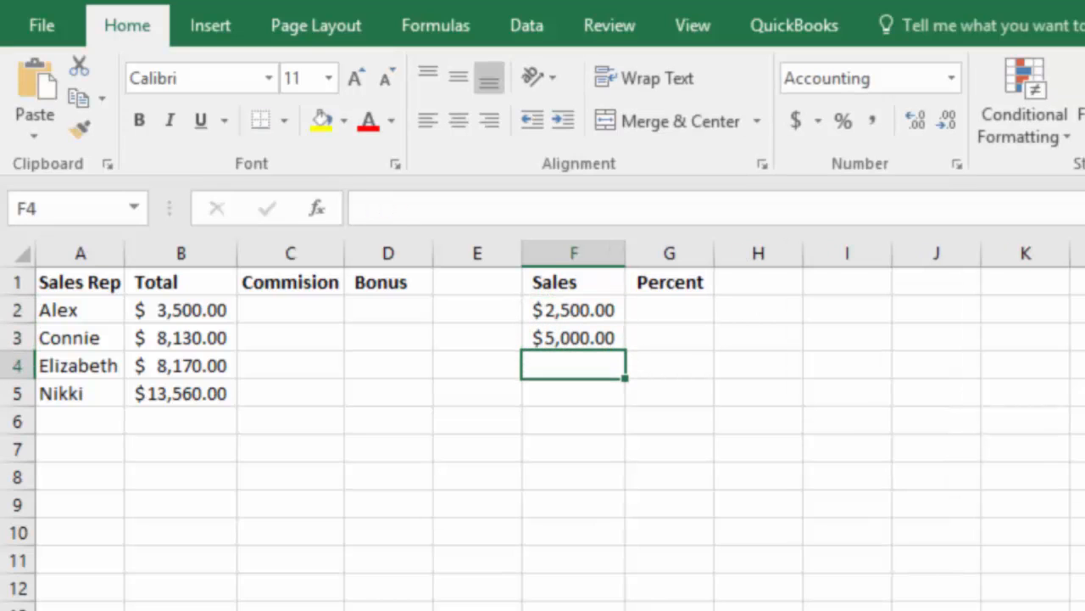
type("7500")
key("Return")
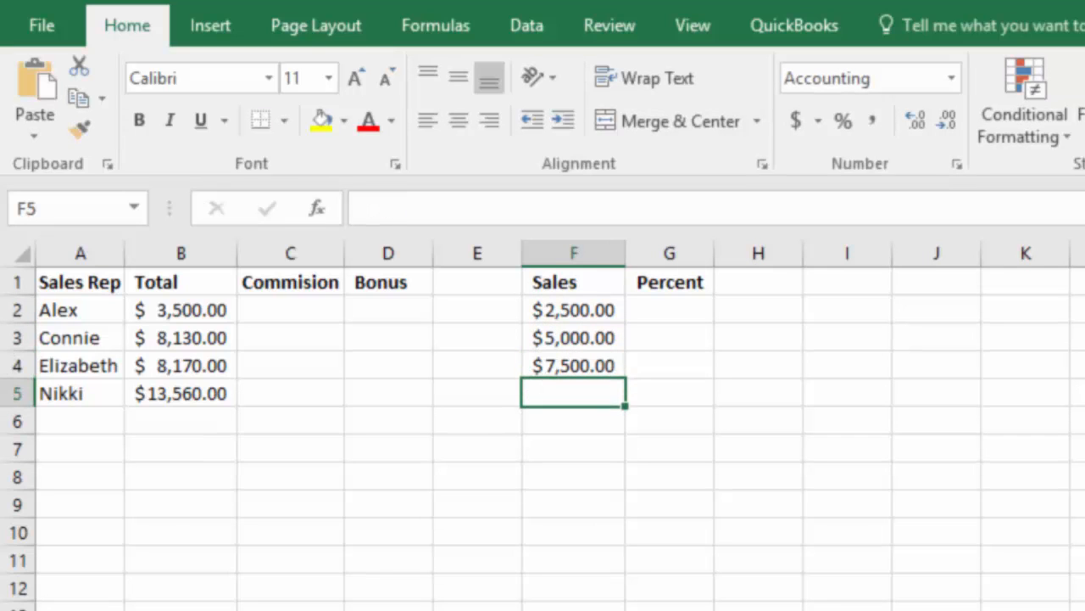
type("10,0")
type("0000")
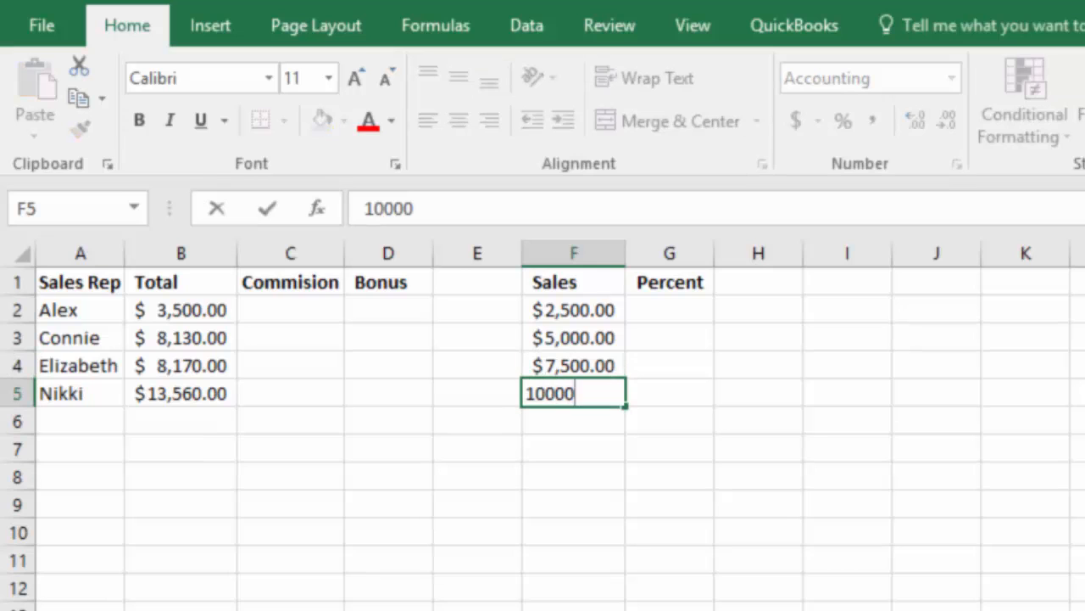
key("Return")
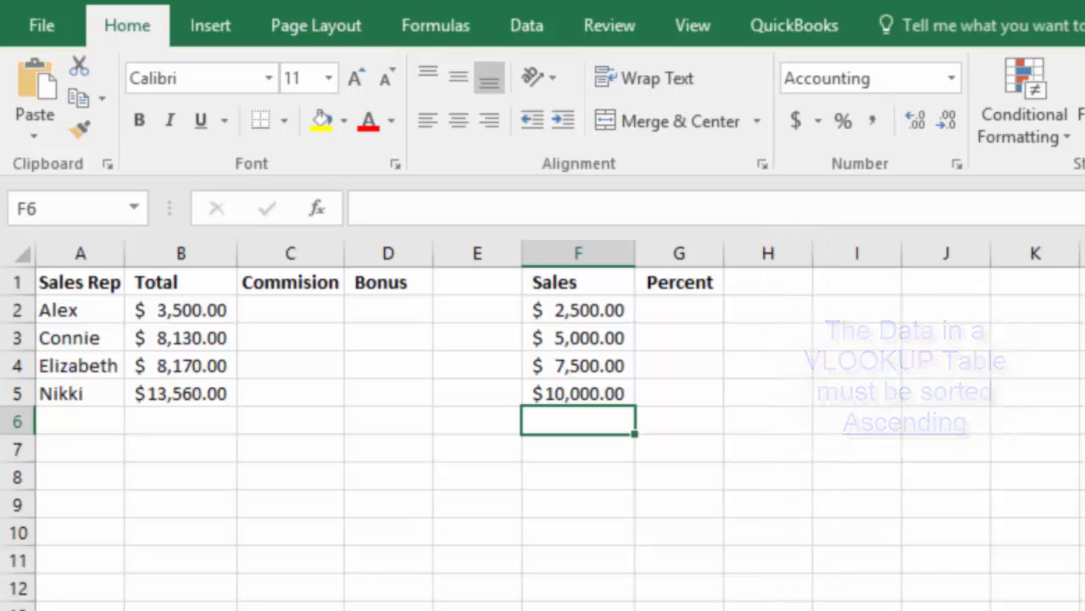
Enter the commission rates 5%, 10%, 15% and 20% in G2 through G5.
left_click(679, 309)
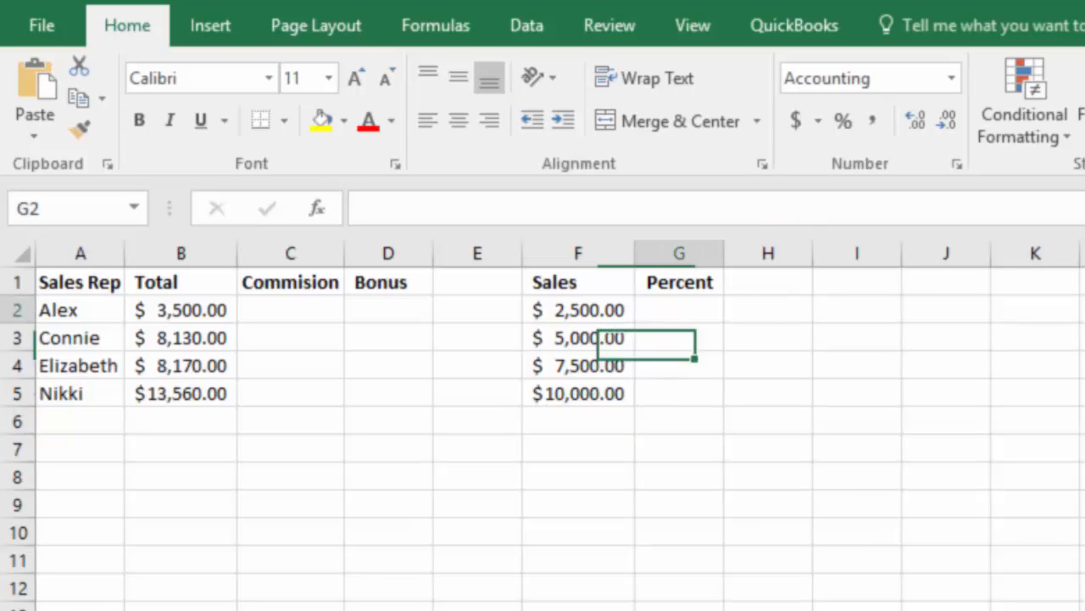
type("5")
key("Return")
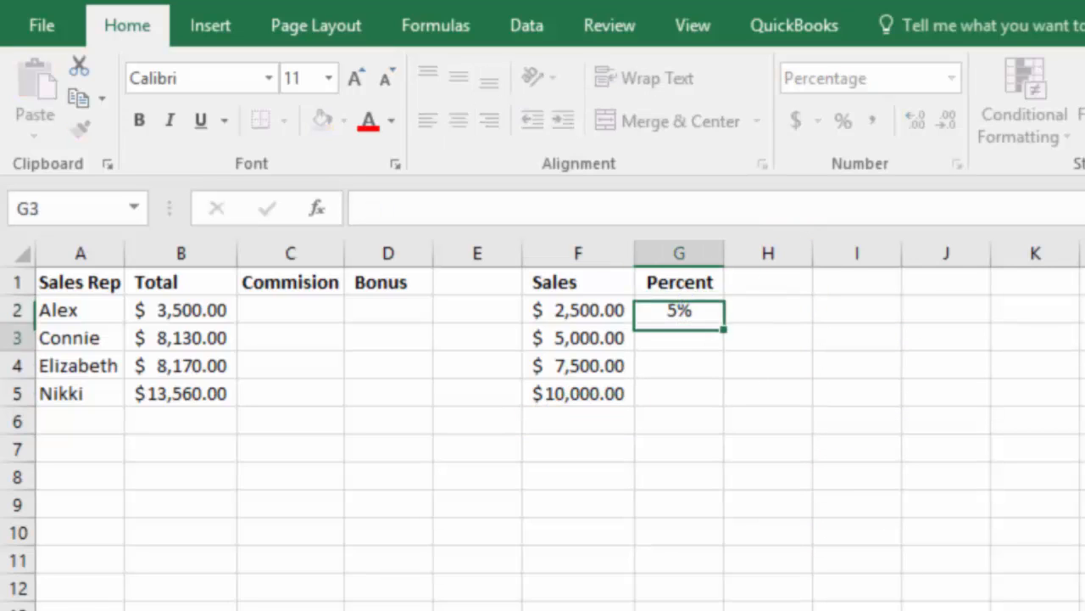
type("10")
key("Return")
type("15")
key("Return")
type("20")
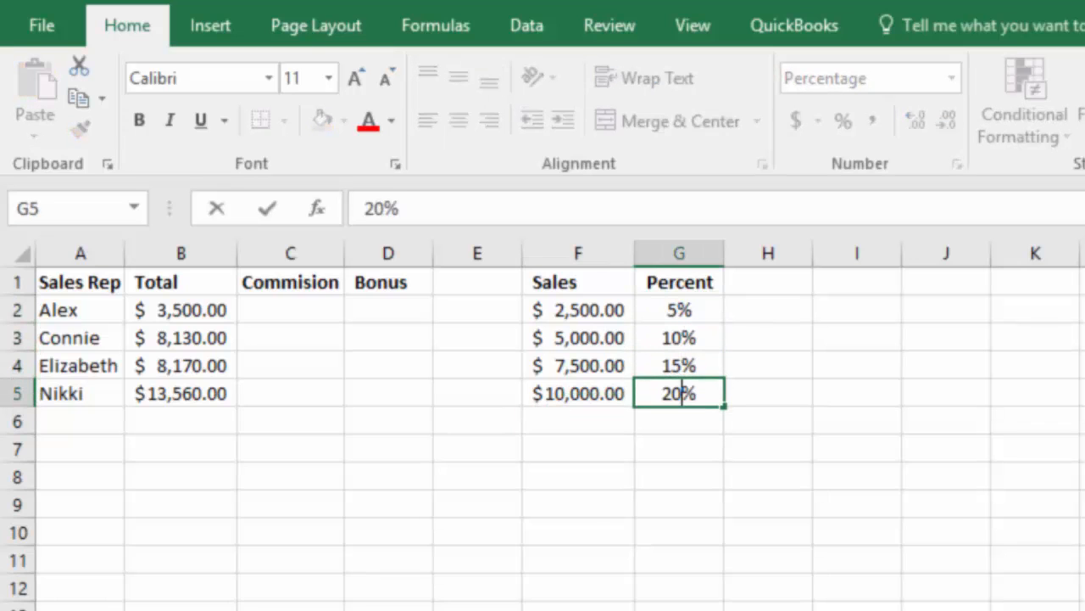
key("Return")
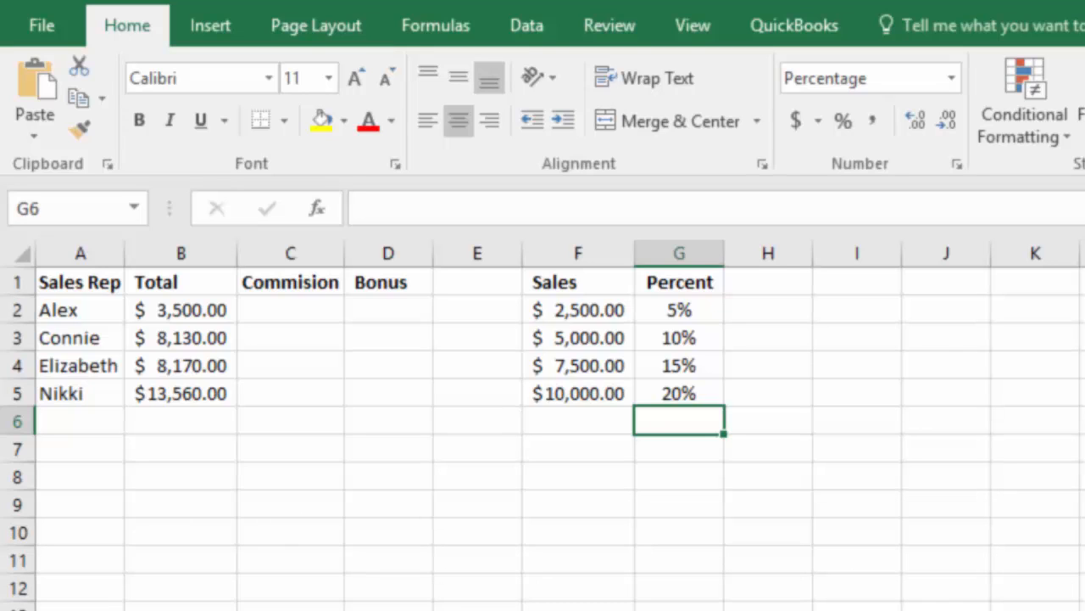
Define the workbook-scoped name Sales for the lookup table range F1:G5 on the Bonus sheet.
left_click(579, 282)
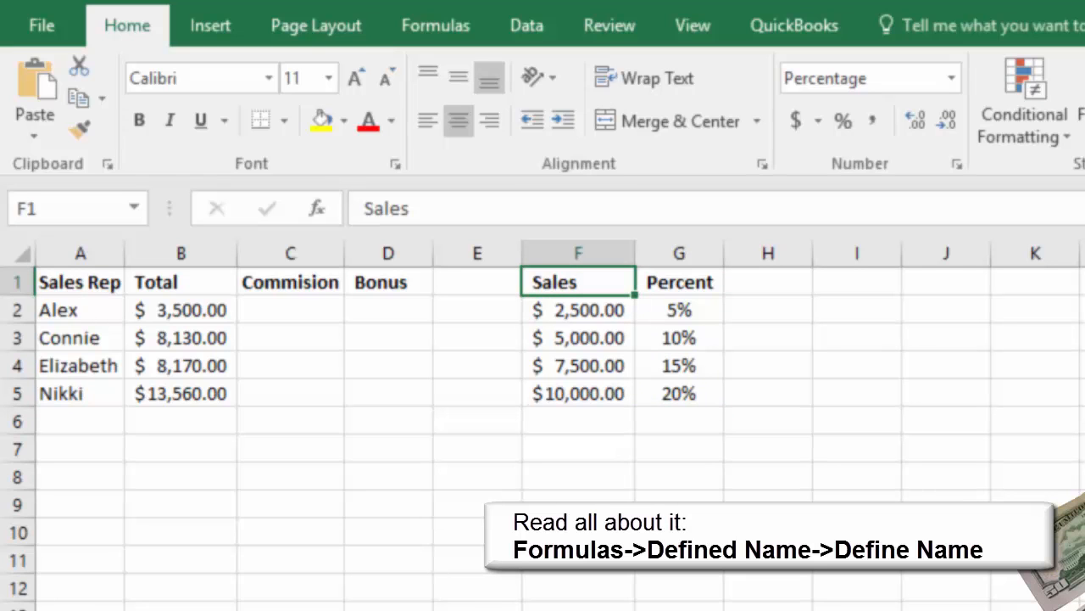
left_click_drag(579, 283, 679, 394)
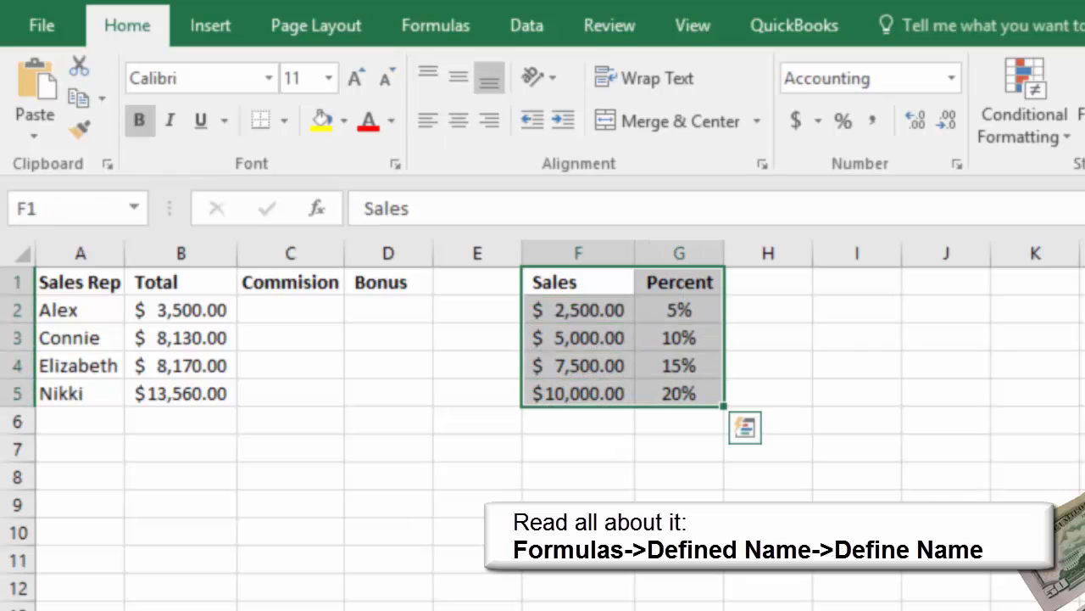
left_click(436, 25)
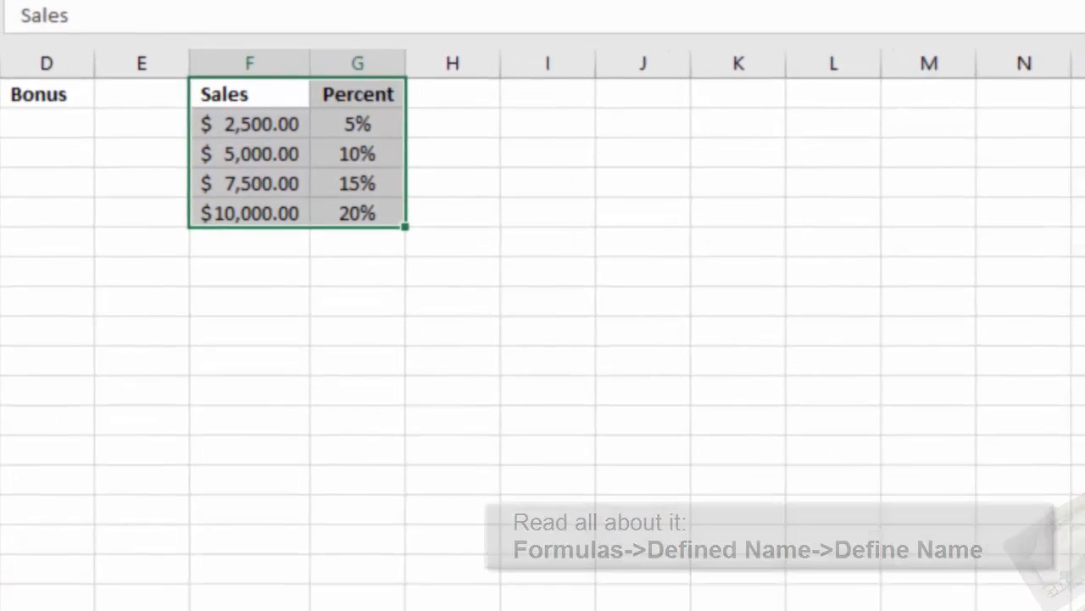
left_click(893, 67)
left_click(789, 506)
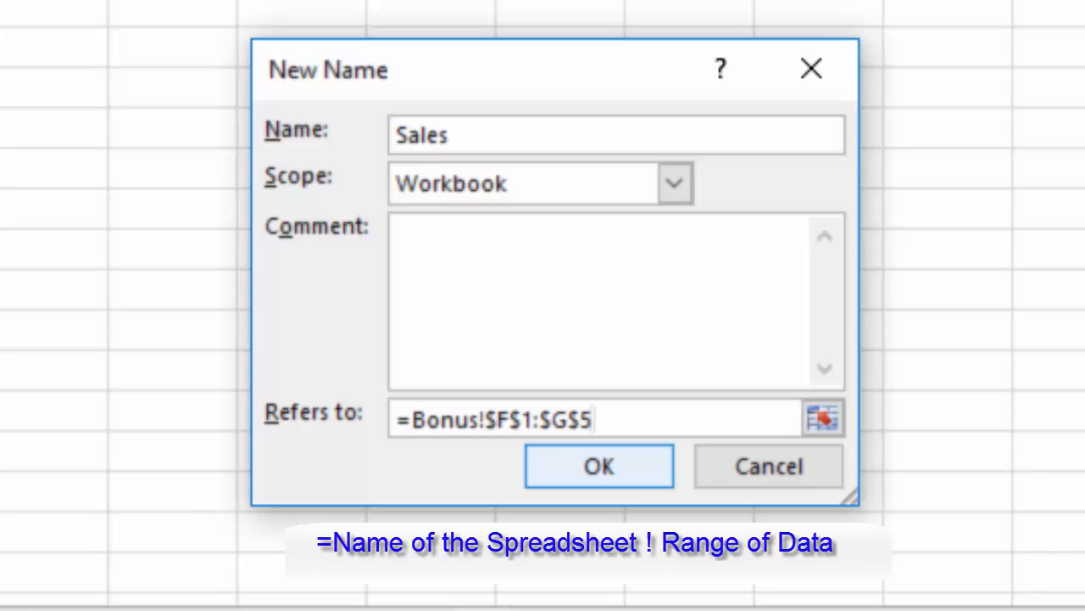
left_click(599, 467)
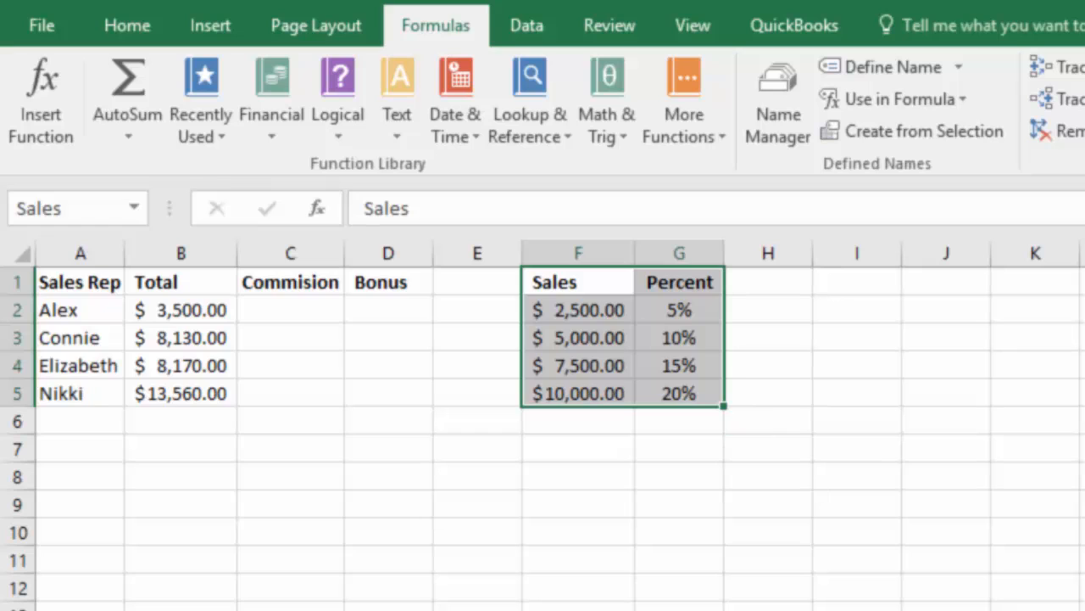
Insert a VLOOKUP function in C2 with lookup value B2, table array Sales and column index number 2.
left_click(290, 309)
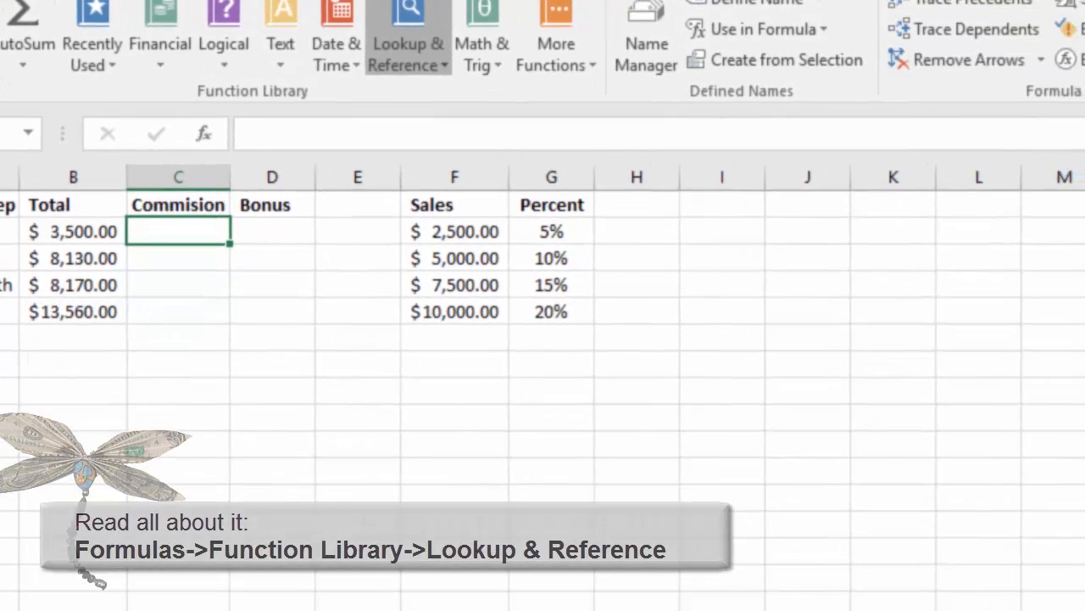
left_click(530, 98)
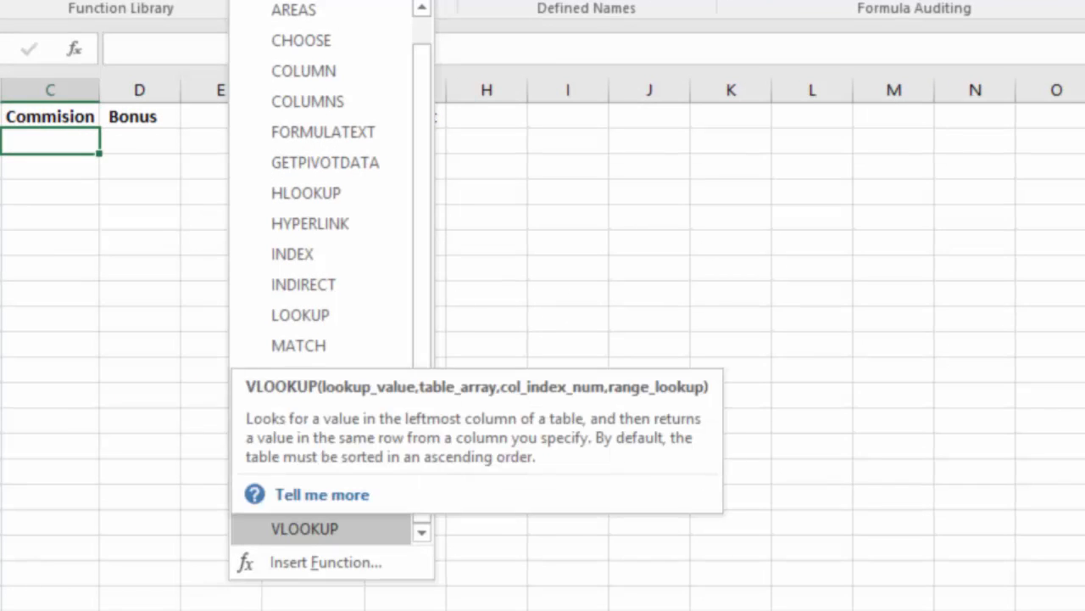
left_click(304, 528)
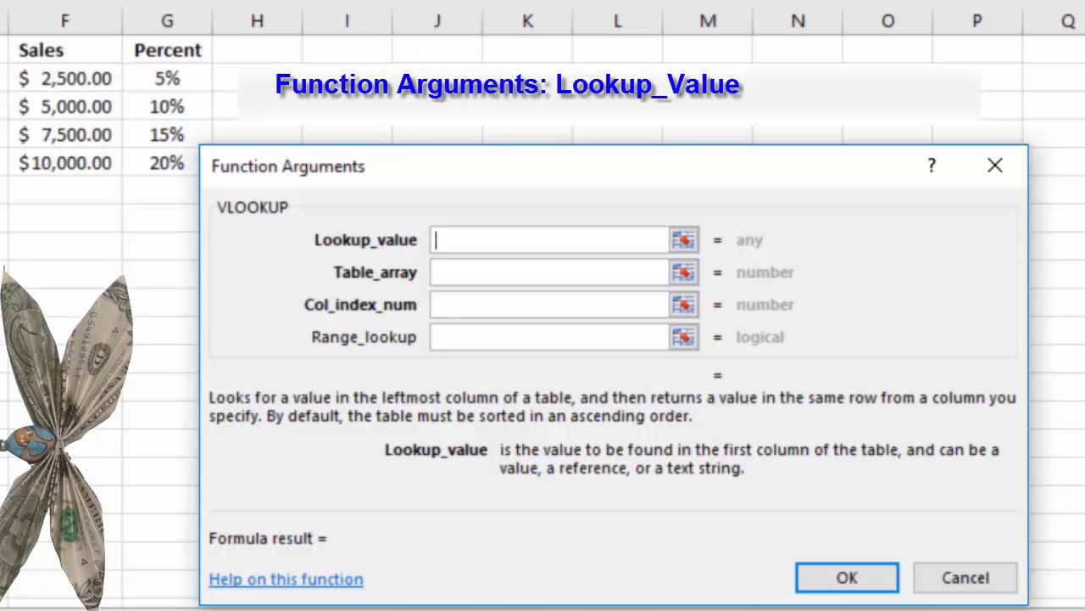
type("B2")
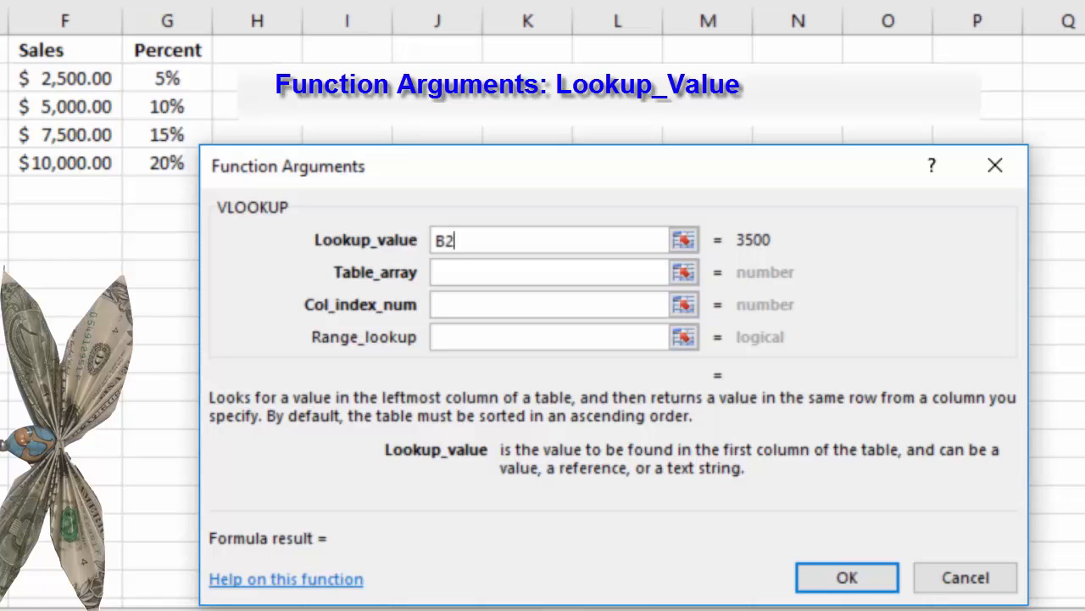
left_click(549, 272)
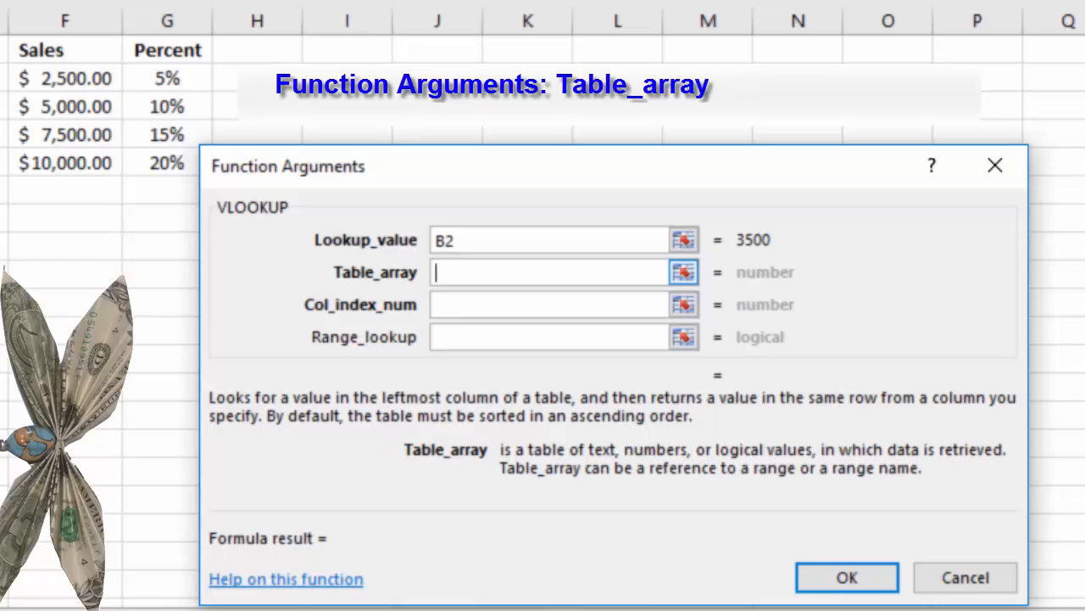
type("Sales")
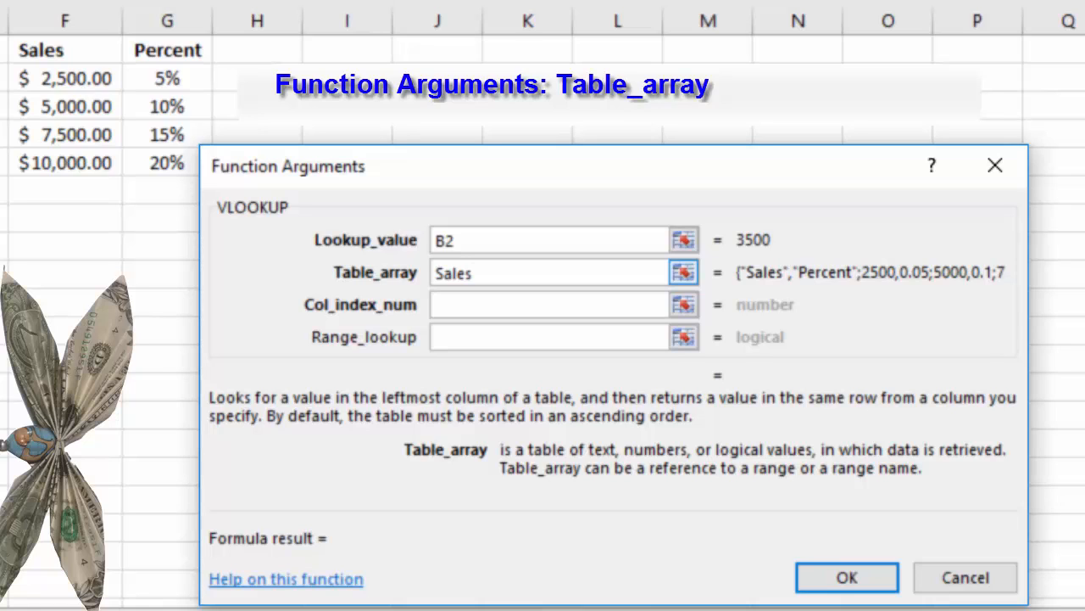
key("BackSpace")
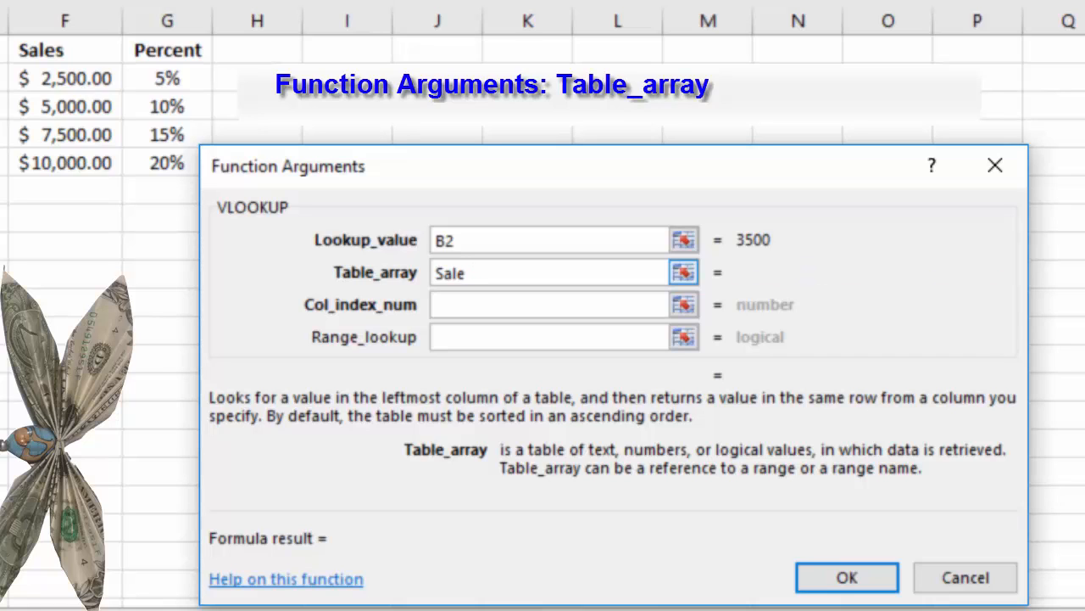
type("s")
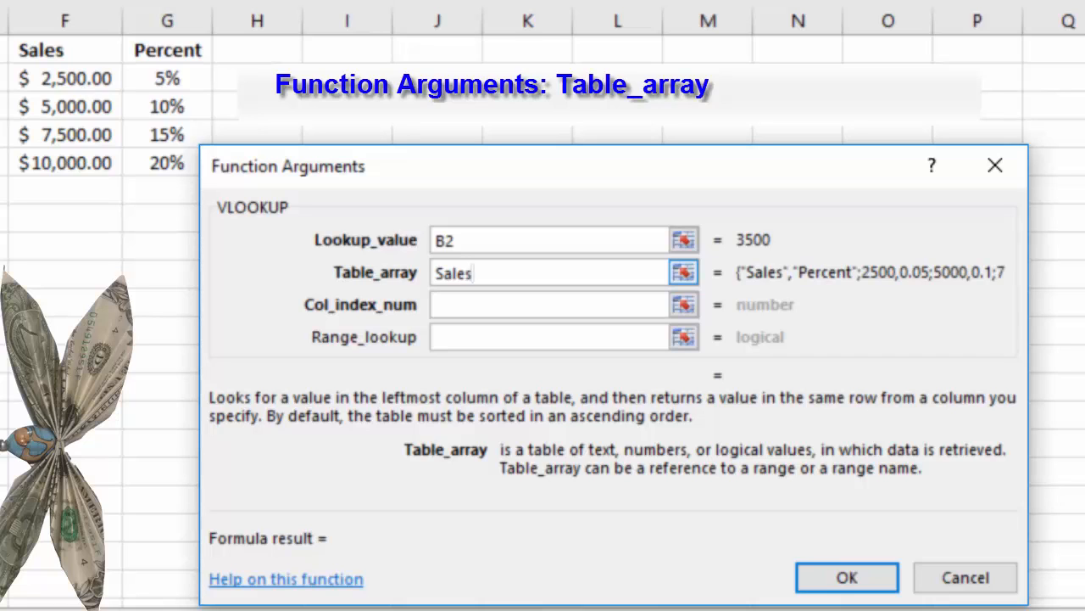
key("Tab")
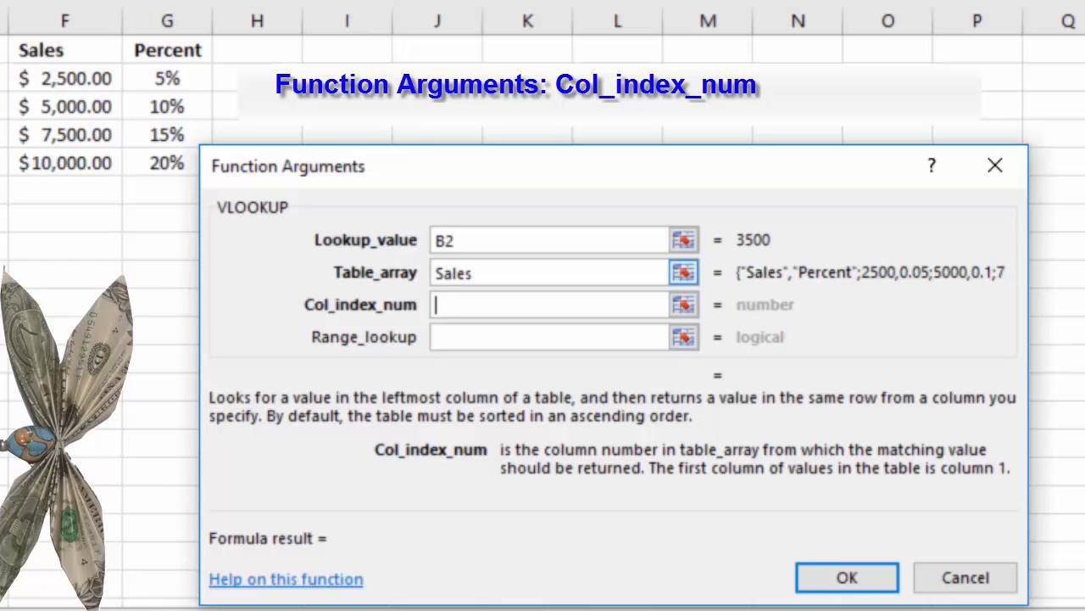
type("2")
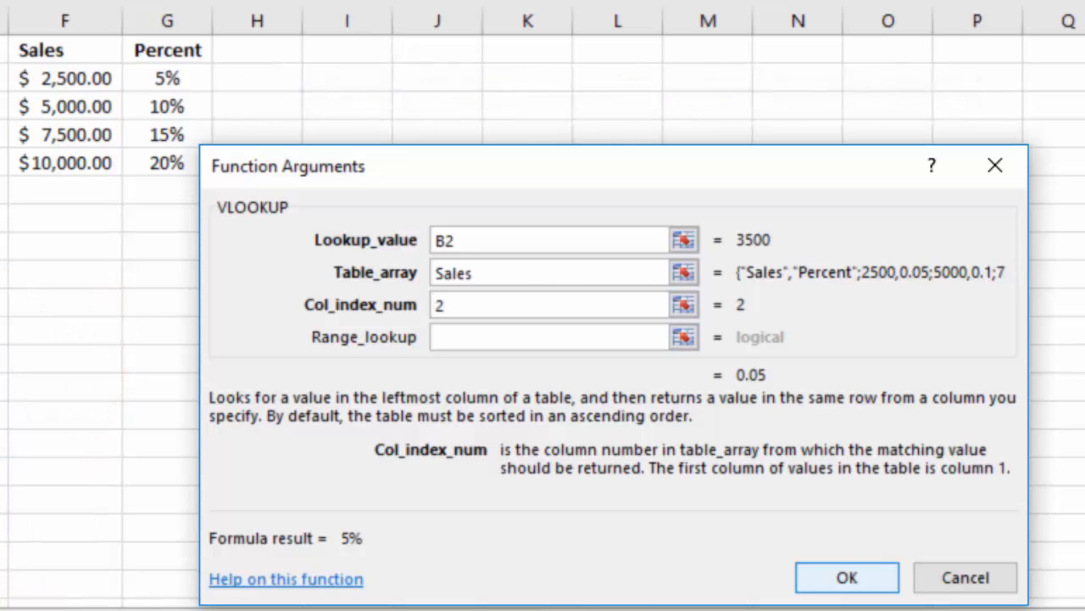
key("Return")
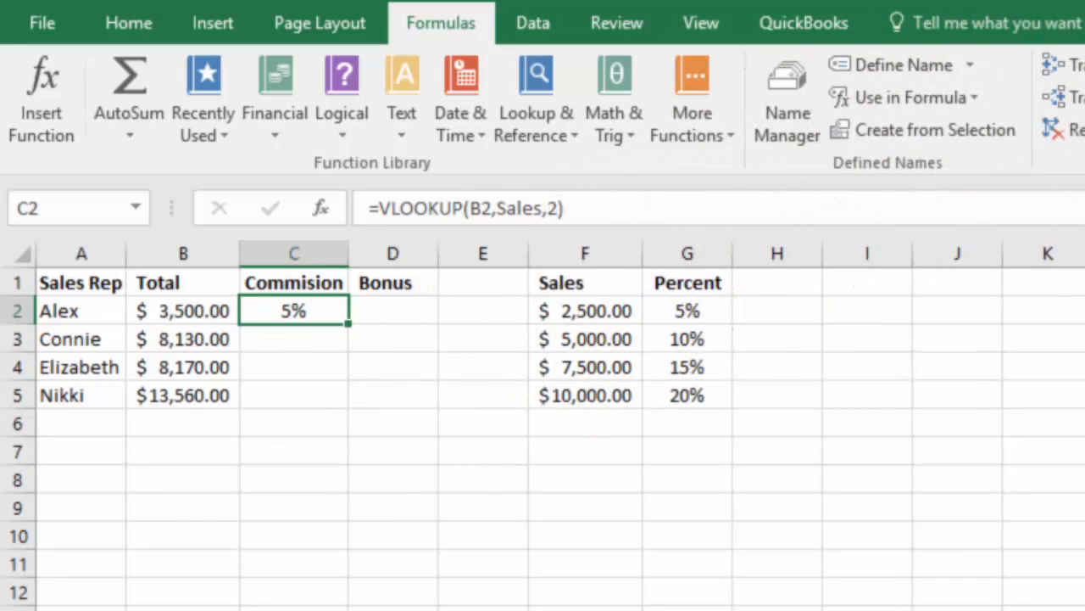
Fill the commission lookup formula from C2 down through C5 and enter the bonus formula =B2*C2 in D2.
double_click(347, 324)
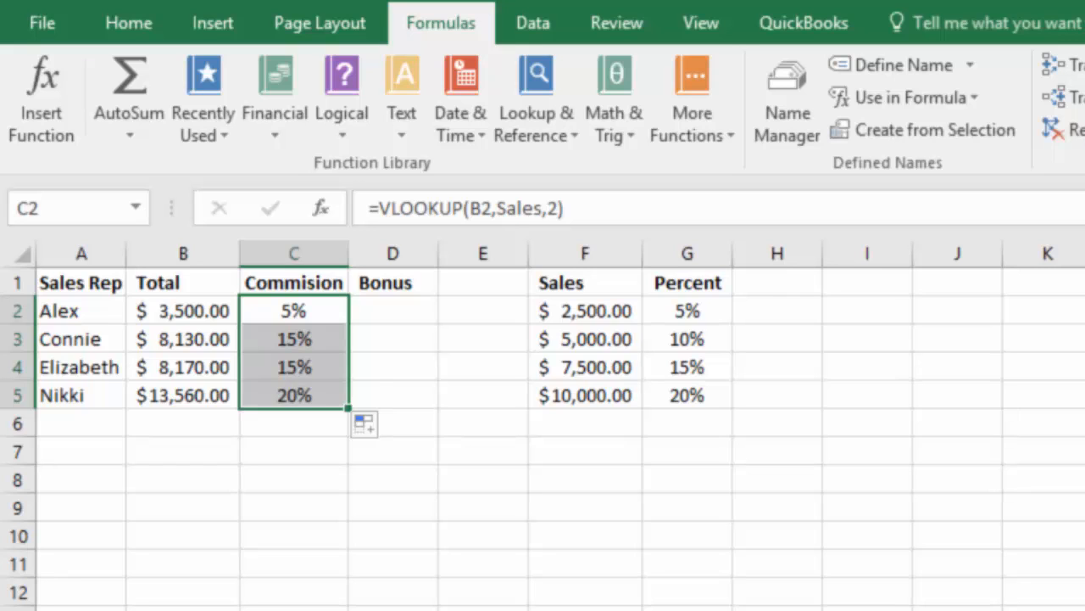
left_click(392, 311)
type("=B2*C2")
key("Return")
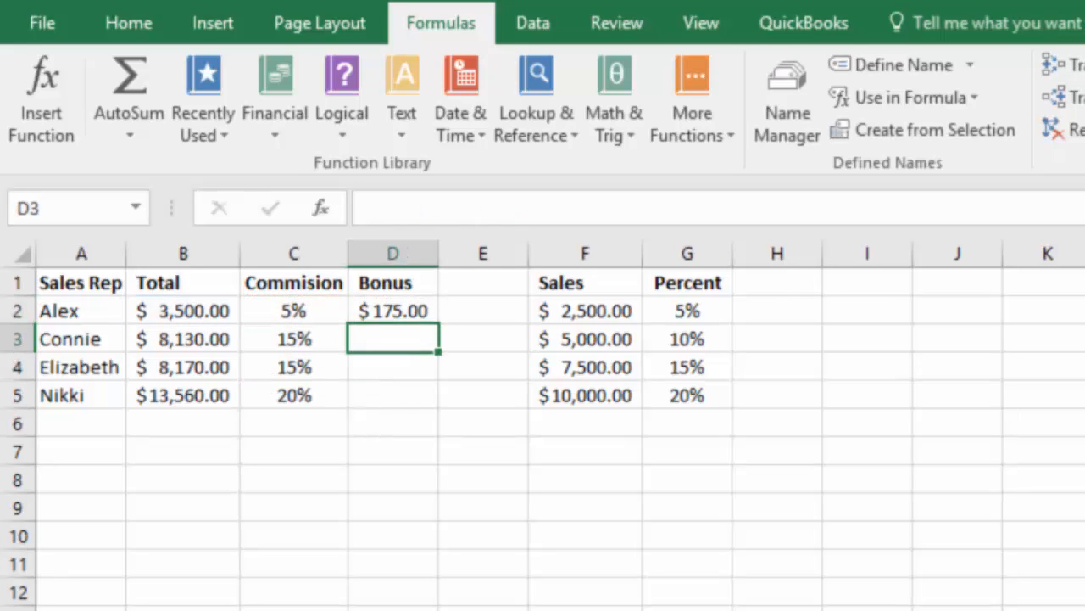
Fill the bonus formula from D2 down through D5 and autofit column D to its contents.
left_click(392, 311)
double_click(438, 324)
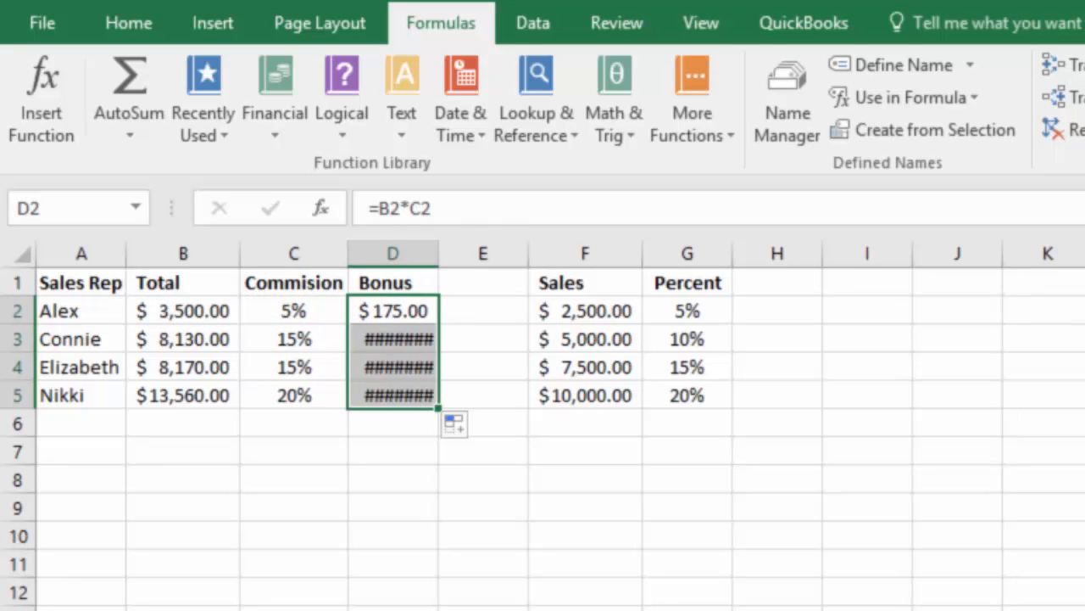
double_click(438, 254)
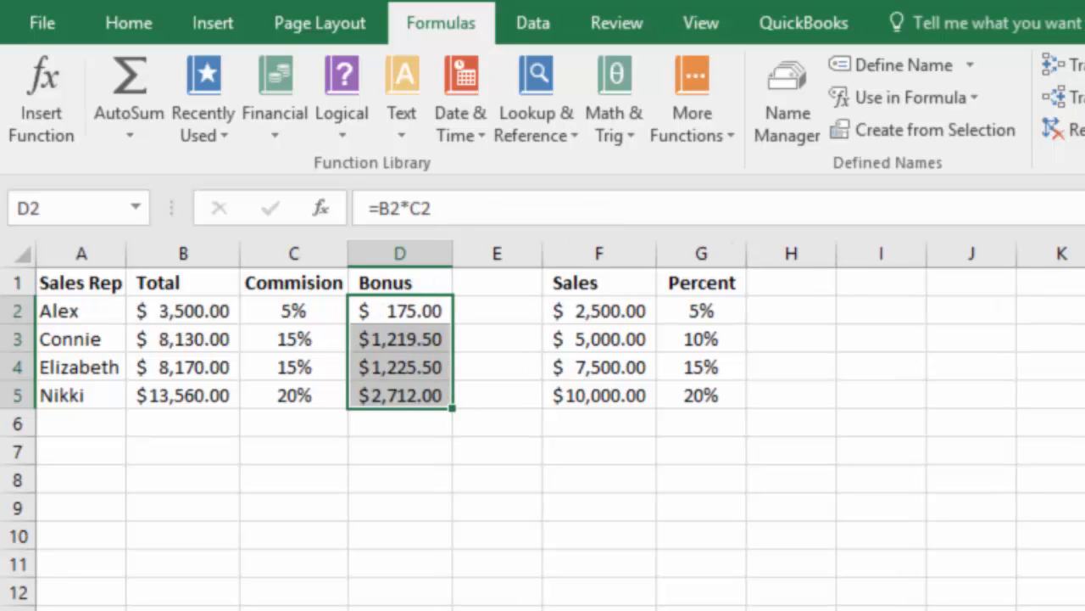
Widen column E to roughly three times its width and enter the heading Comments in E1.
left_click_drag(542, 253, 745, 254)
left_click(599, 283)
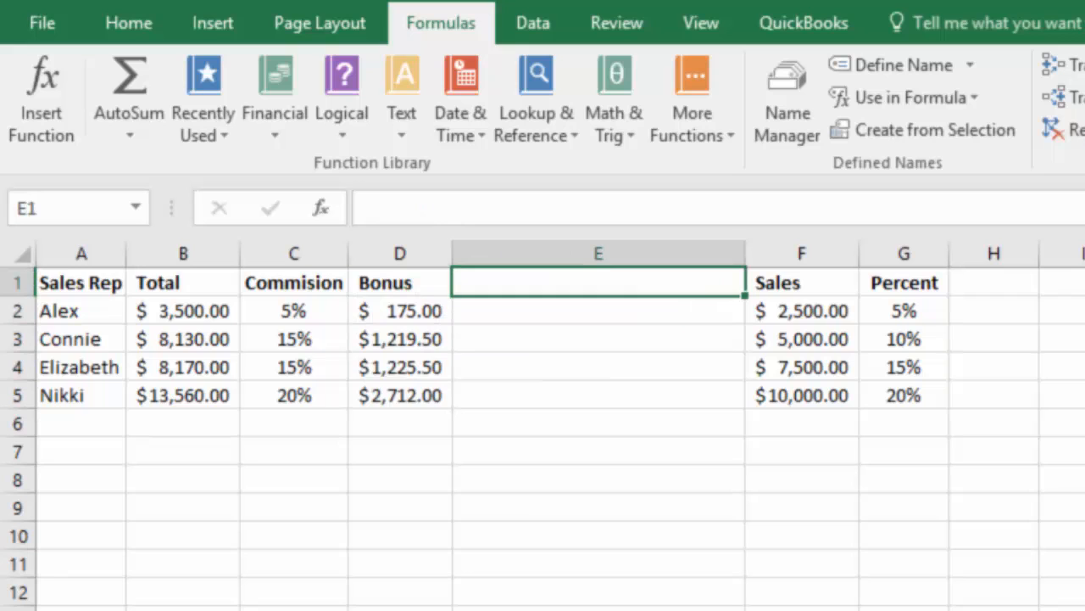
type("Comments")
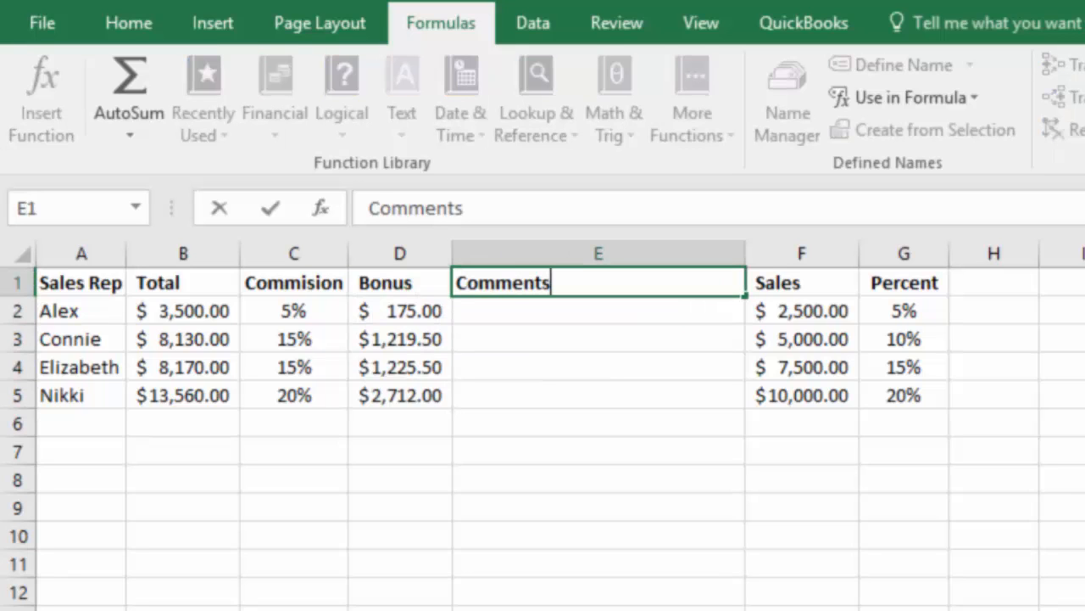
key("Return")
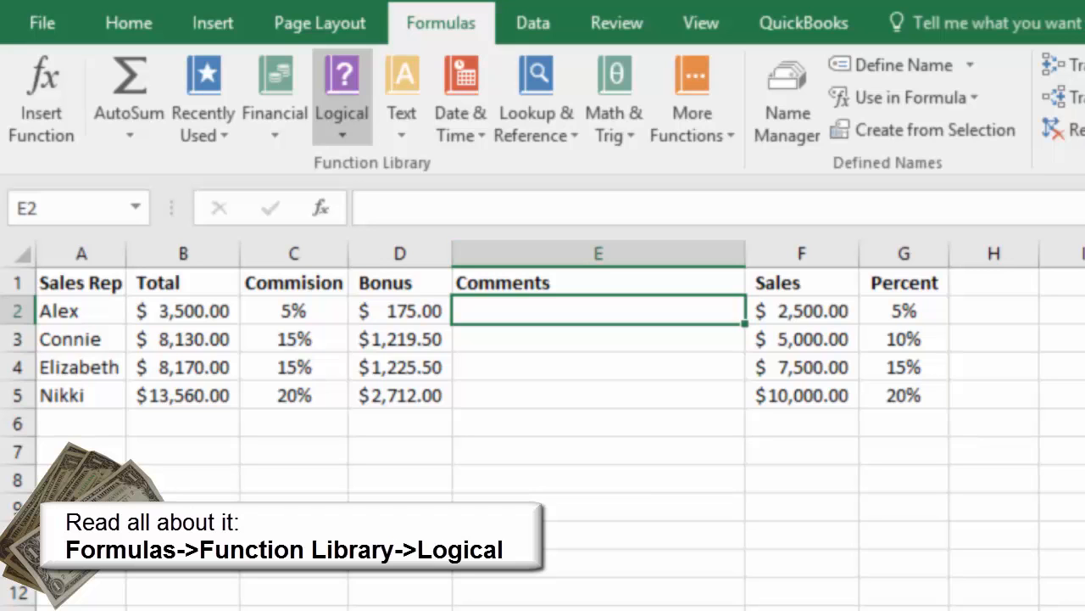
Insert an IF function in E2 with the logical test C2>10%.
left_click(342, 93)
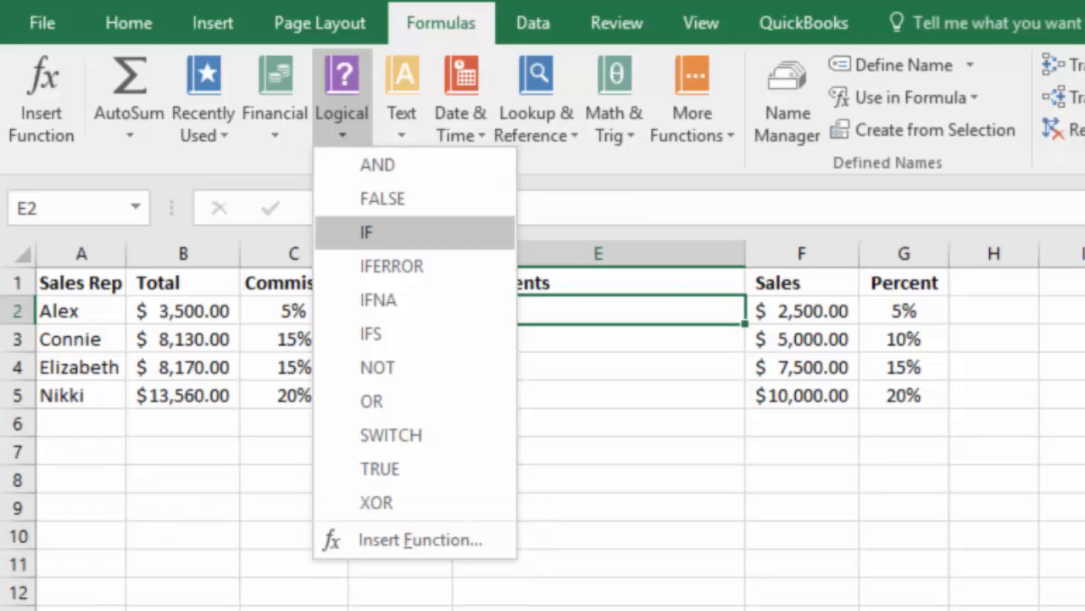
left_click(366, 232)
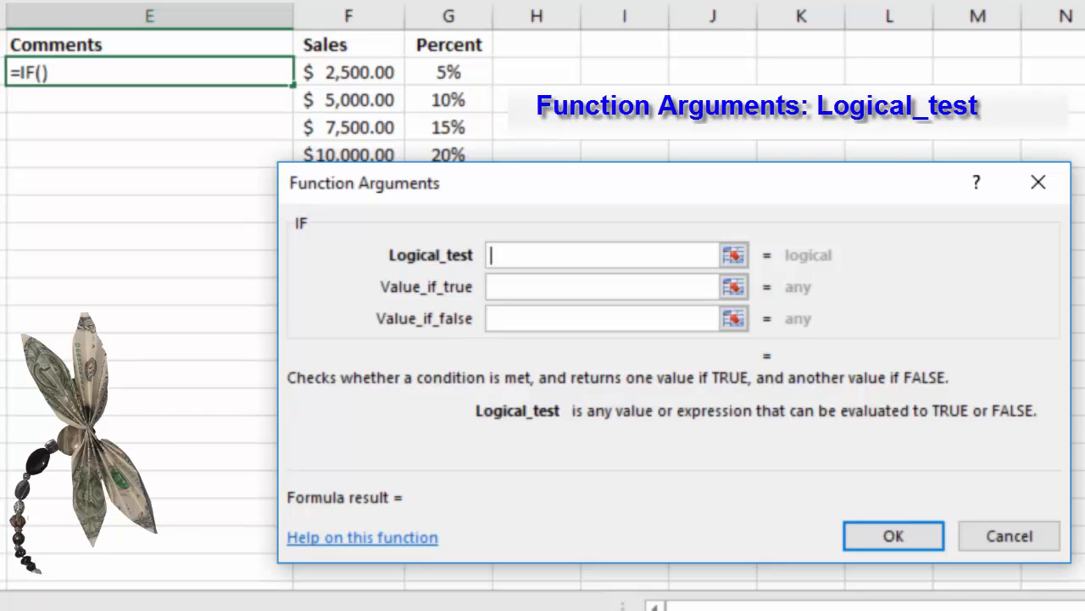
type("C2")
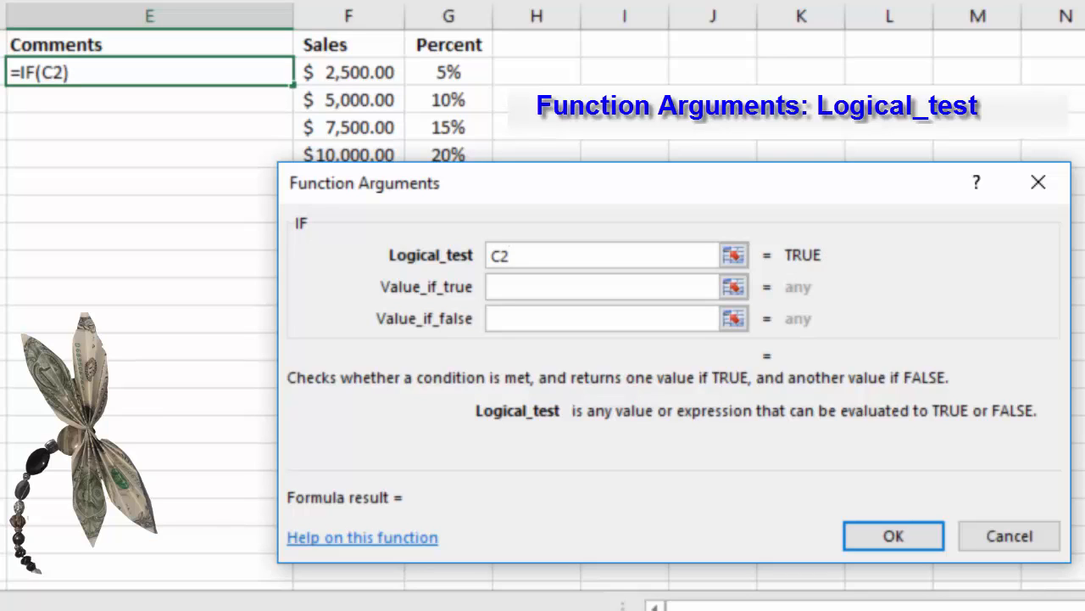
type(">")
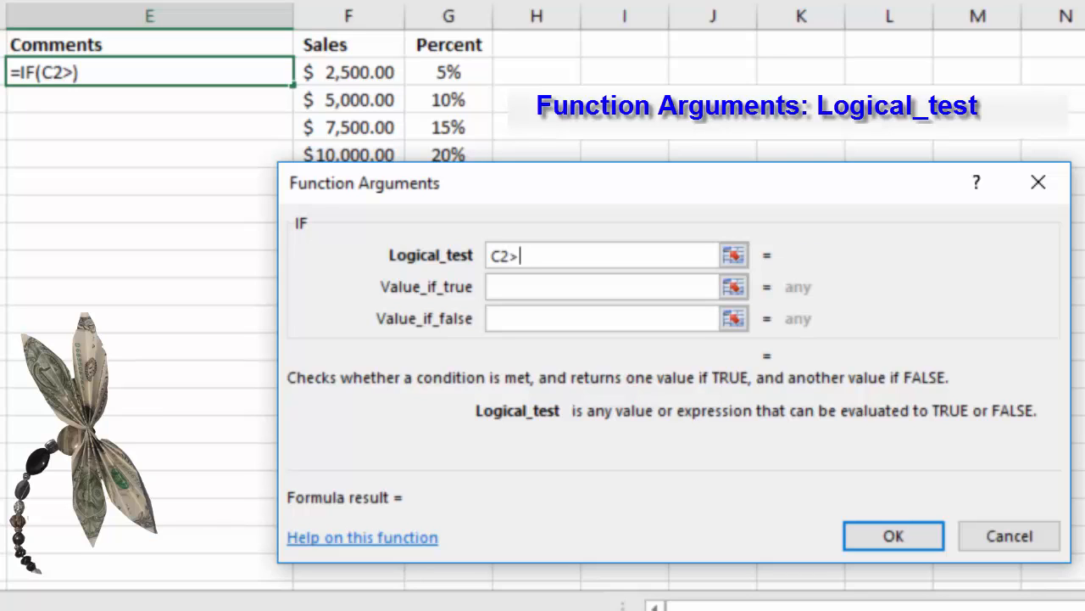
type("1")
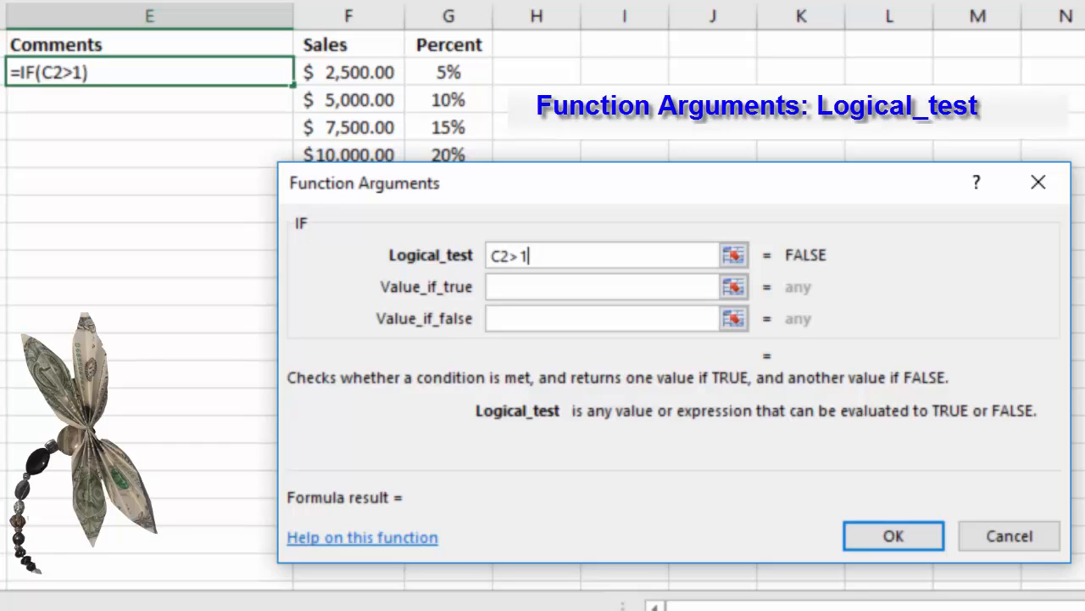
type("0%")
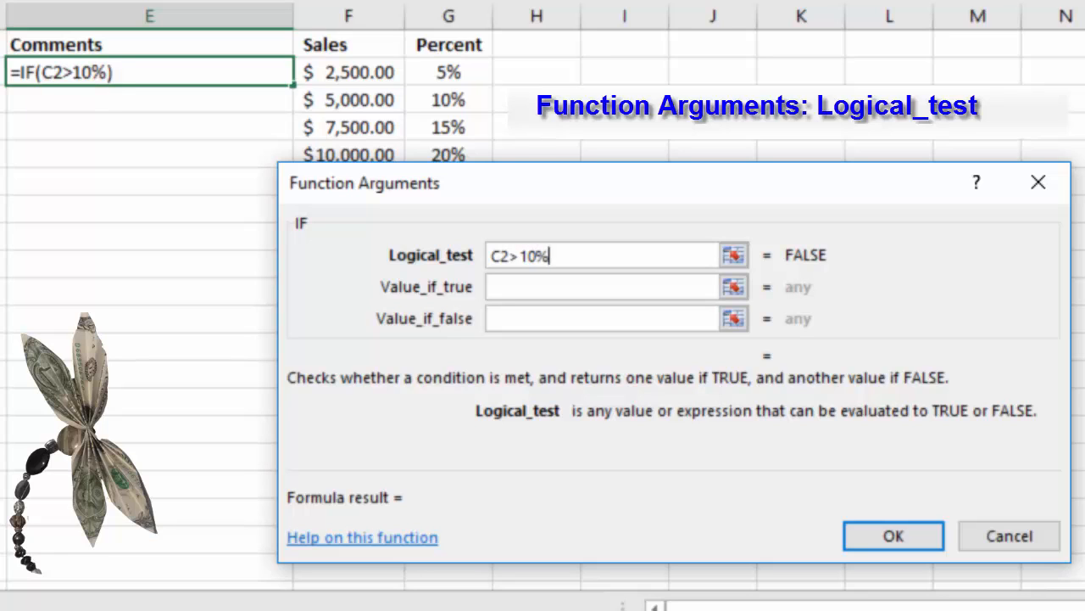
Complete the IF function with "Well done!" if true and "Needs work" if false, and fill it down through E5.
left_click(600, 287)
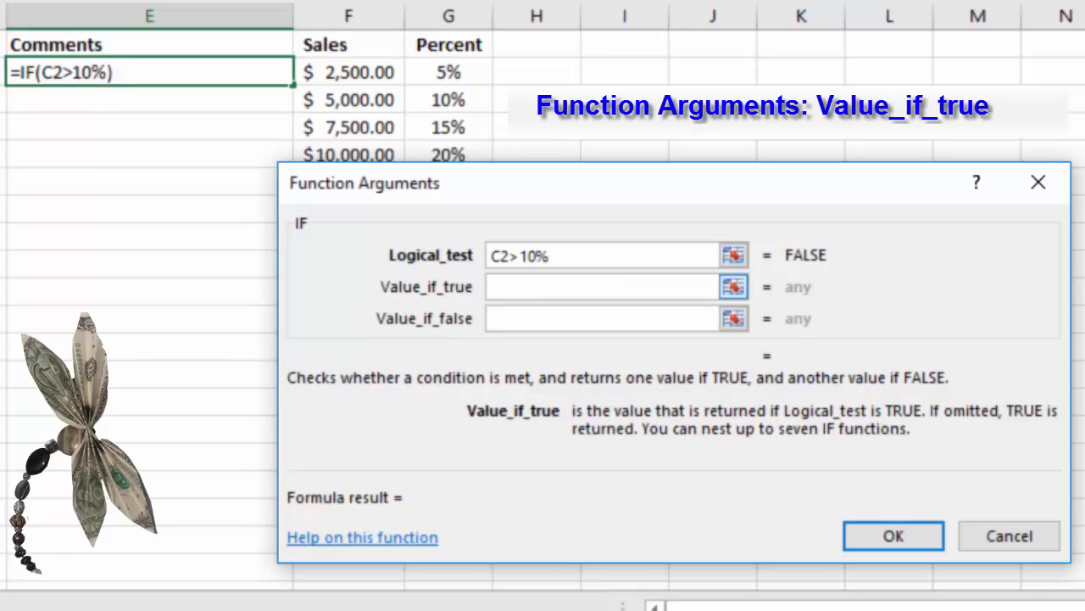
type("Well")
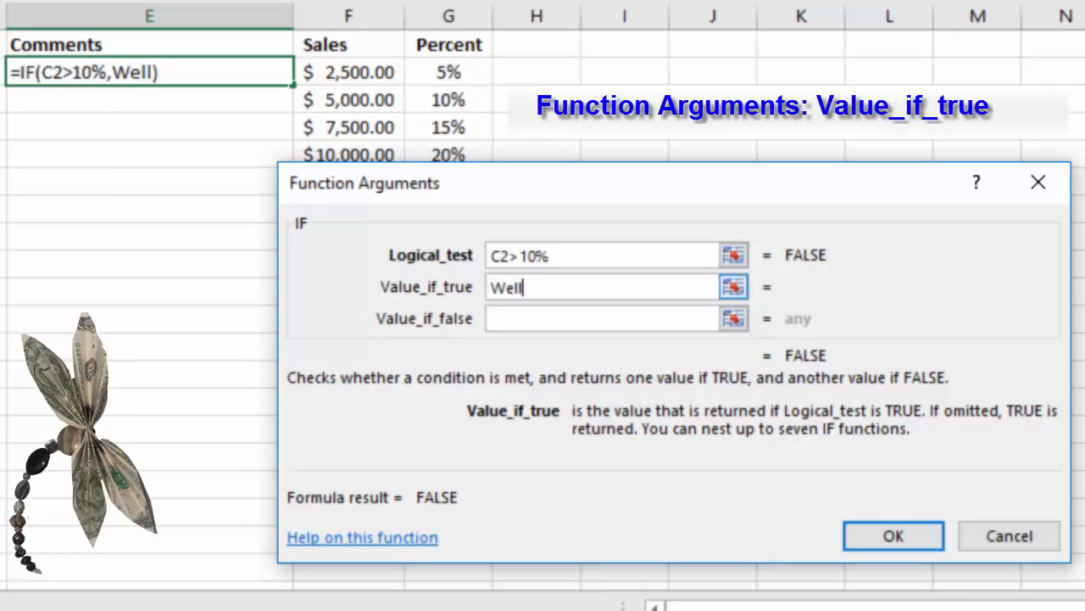
type(" done")
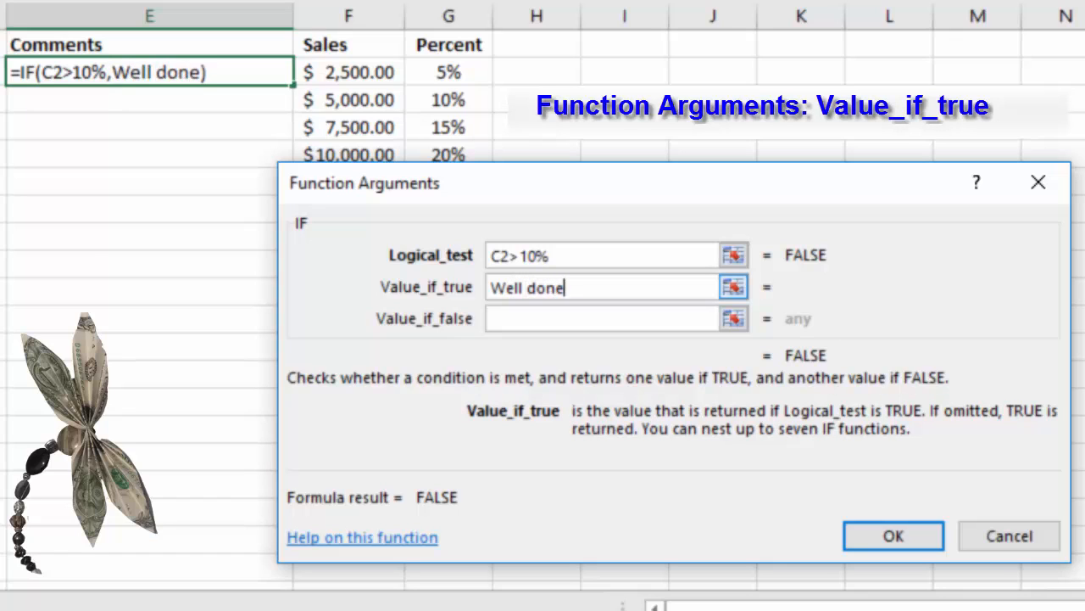
type("!")
key("Tab")
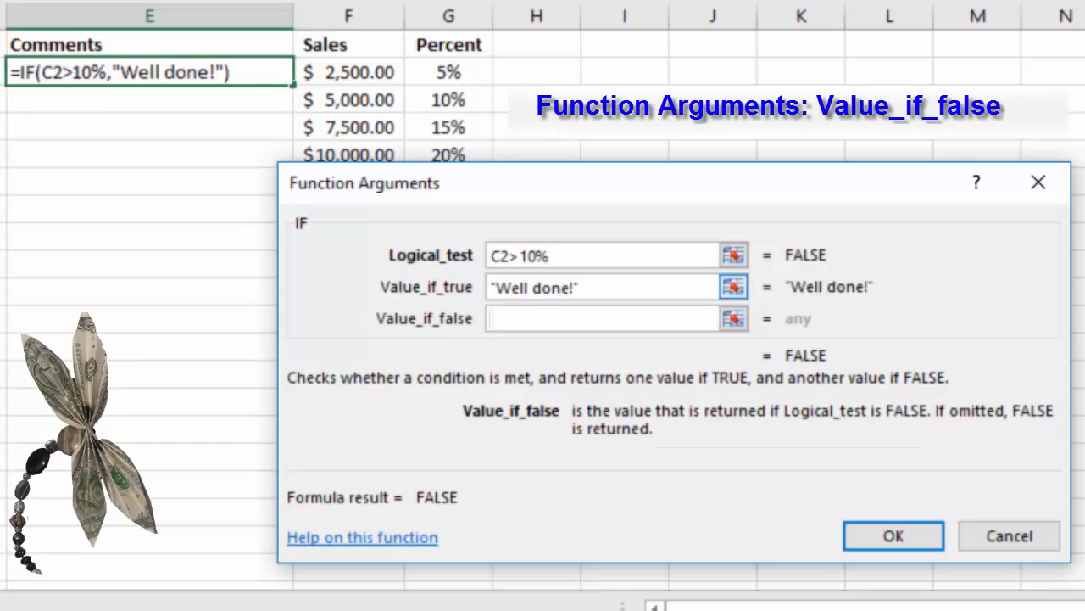
type("Needs")
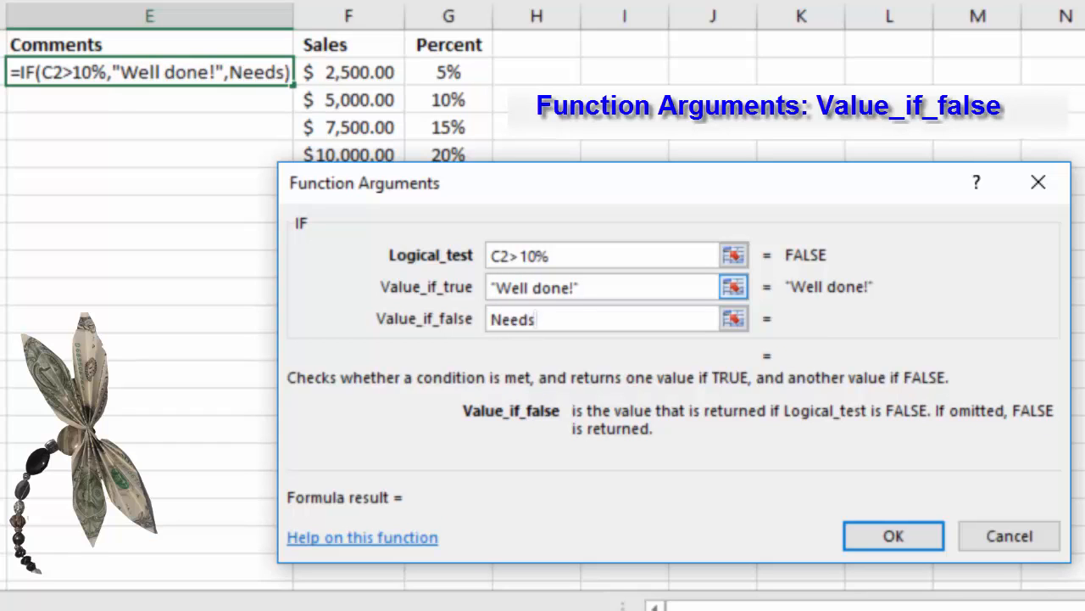
type(" work")
key("Tab")
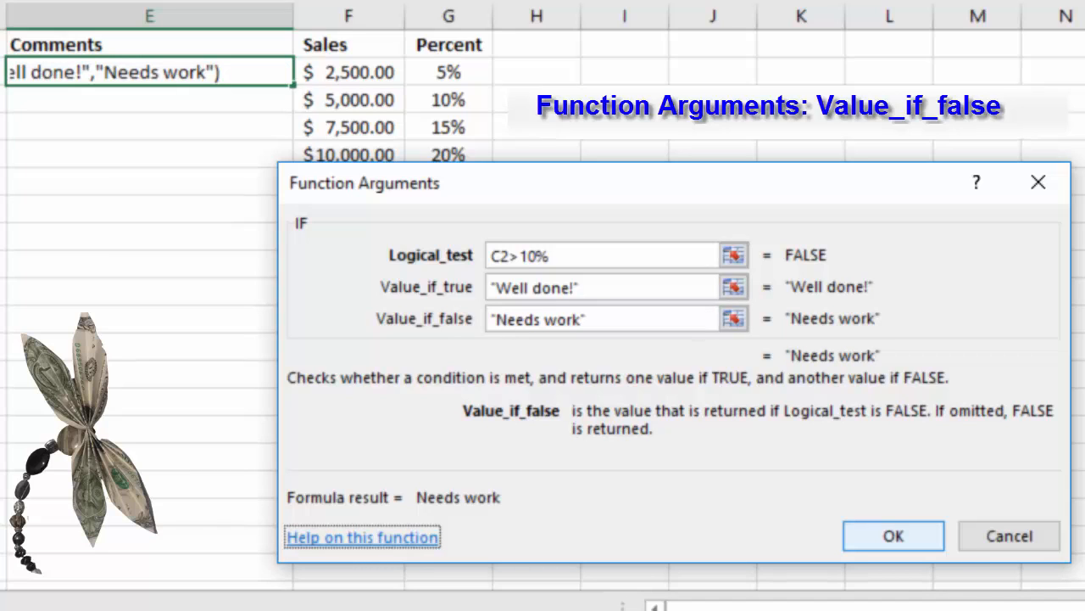
left_click(892, 535)
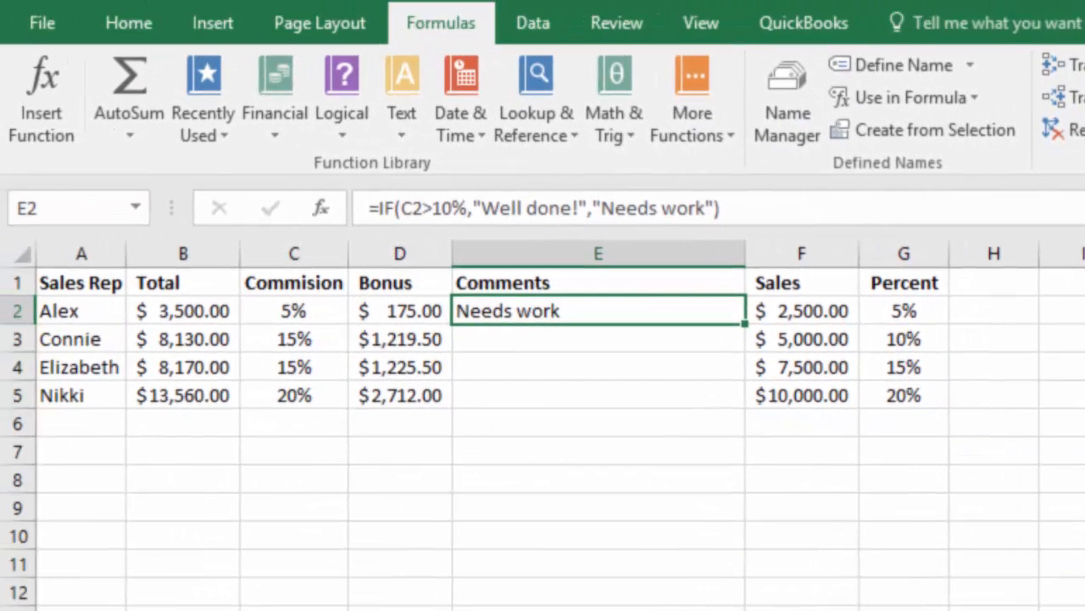
double_click(624, 261)
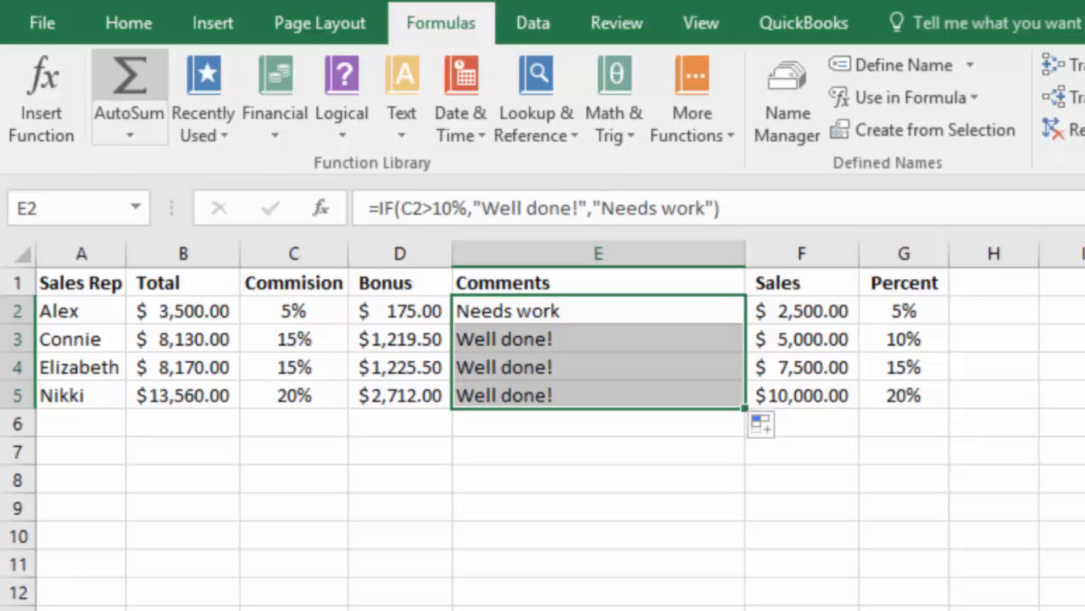
Add a conditional formatting rule to E2:E5 that gives cells containing the text "Well done" a Green Fill with Dark Green Text.
left_click(129, 23)
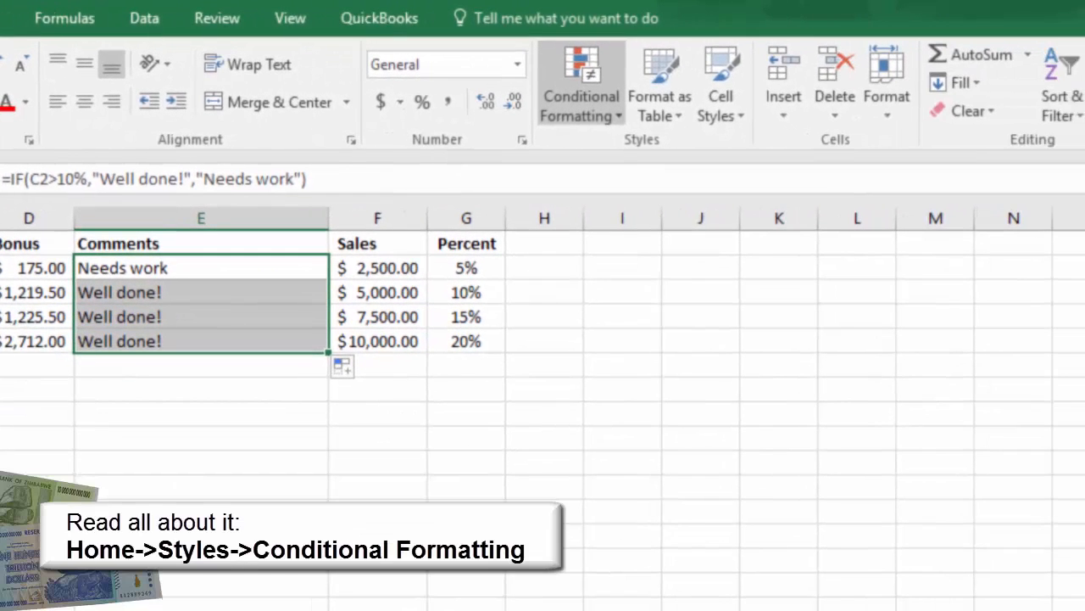
left_click(582, 84)
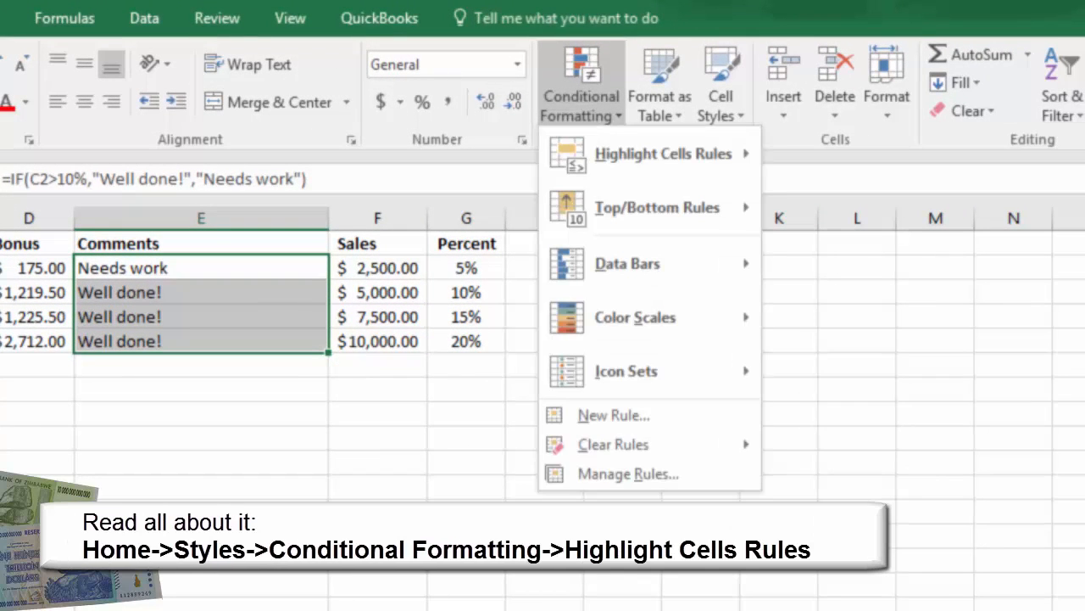
mouse_move(663, 154)
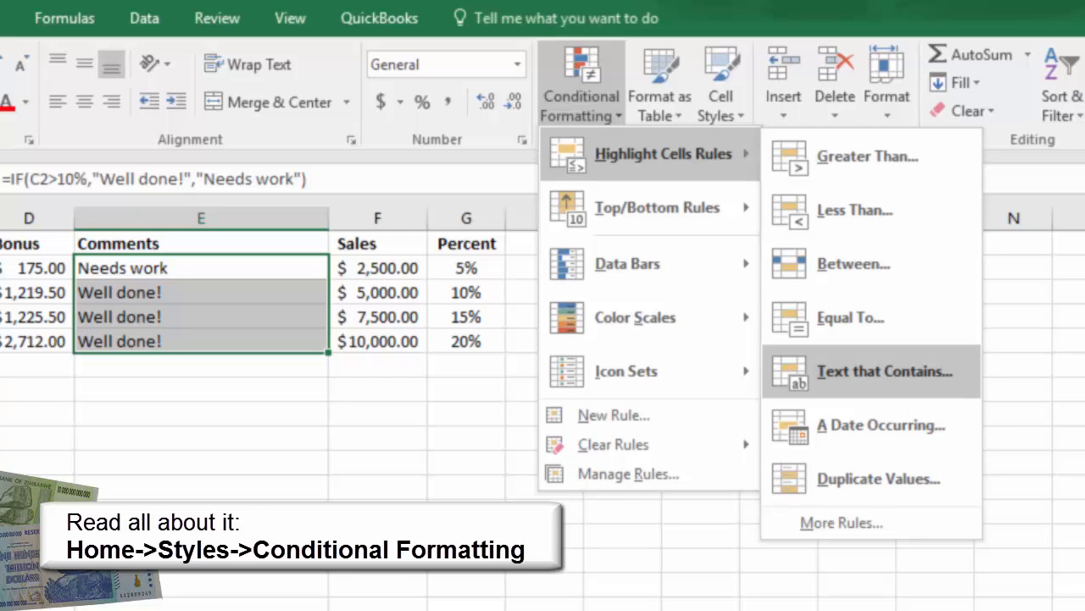
left_click(885, 370)
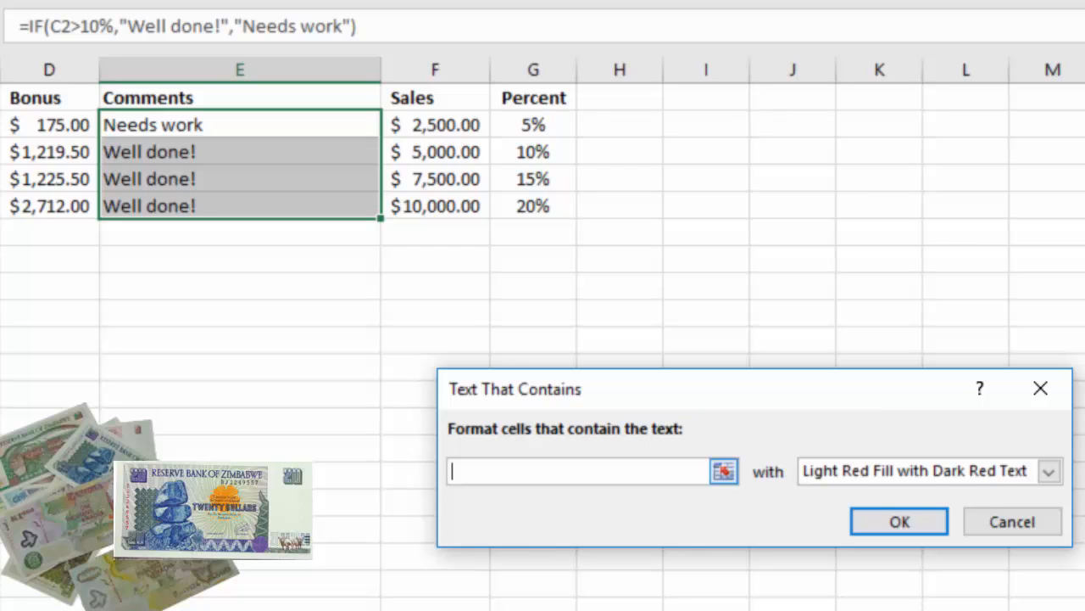
type("Well")
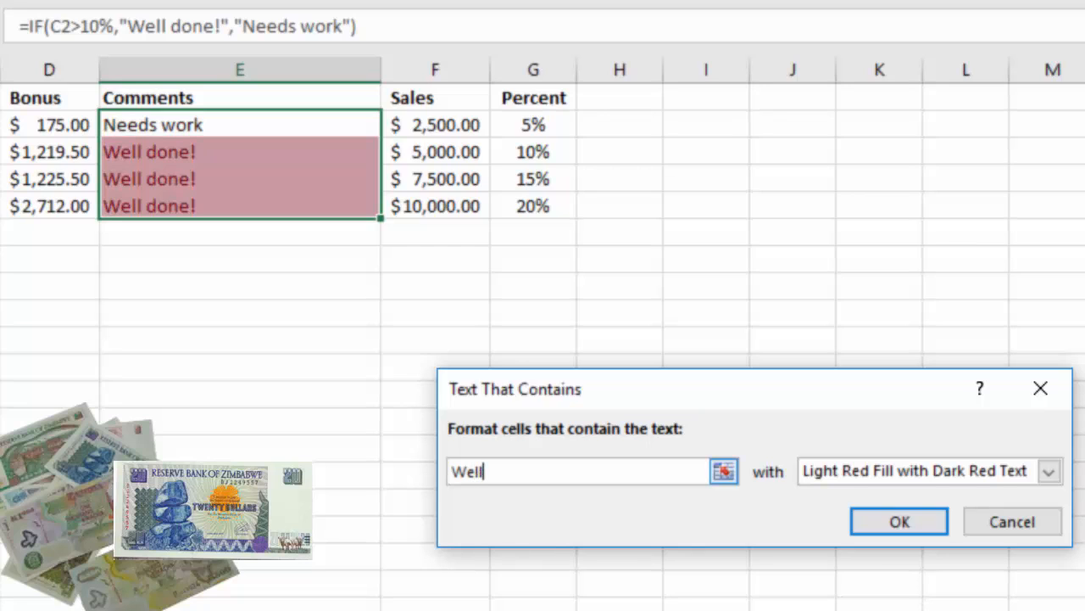
type(" done")
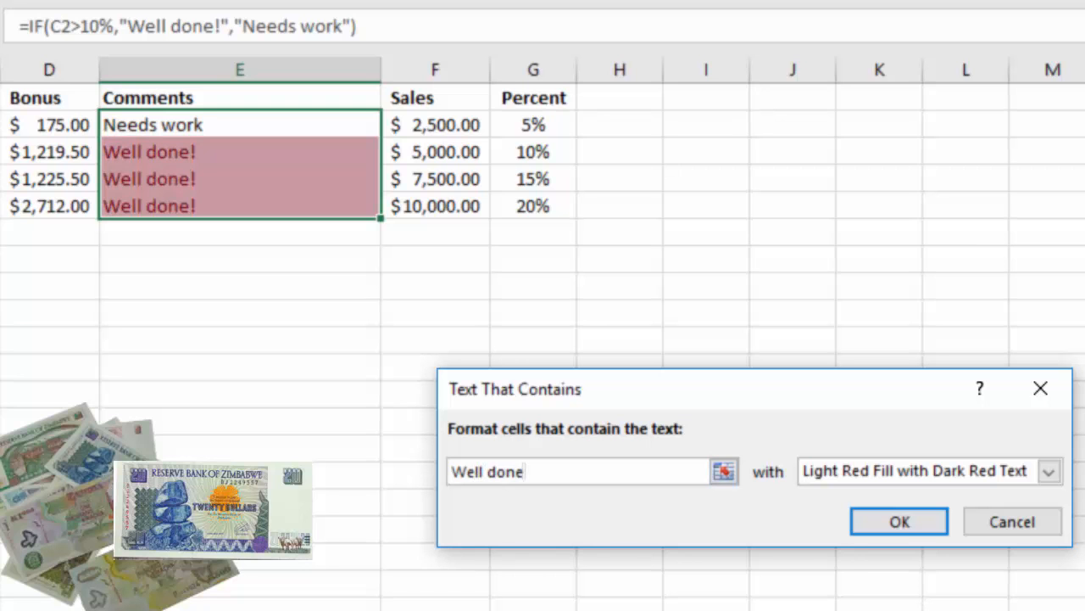
left_click(1049, 472)
left_click(909, 531)
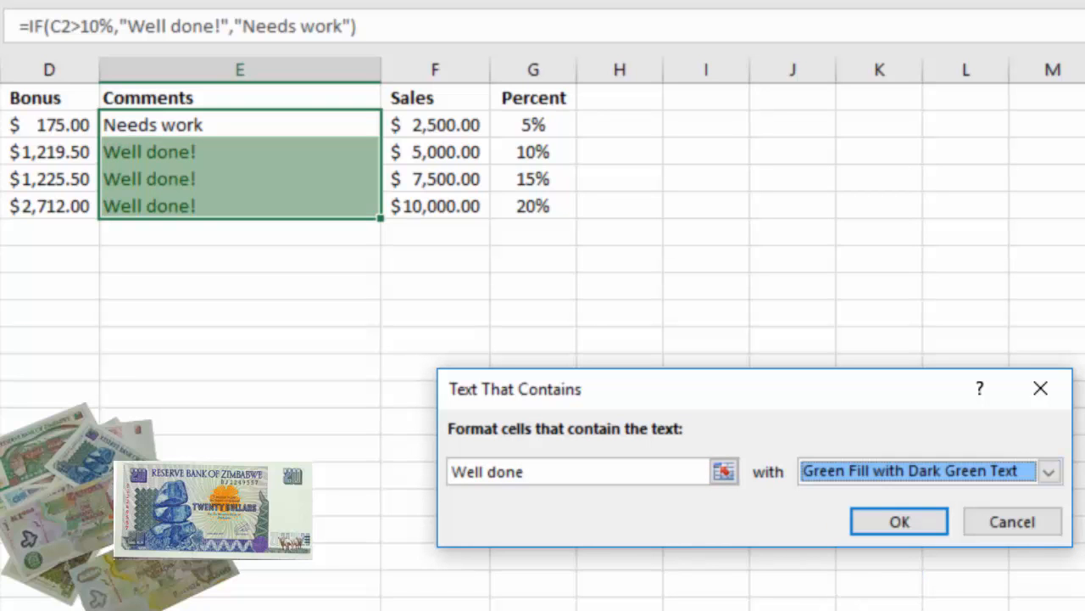
left_click(900, 522)
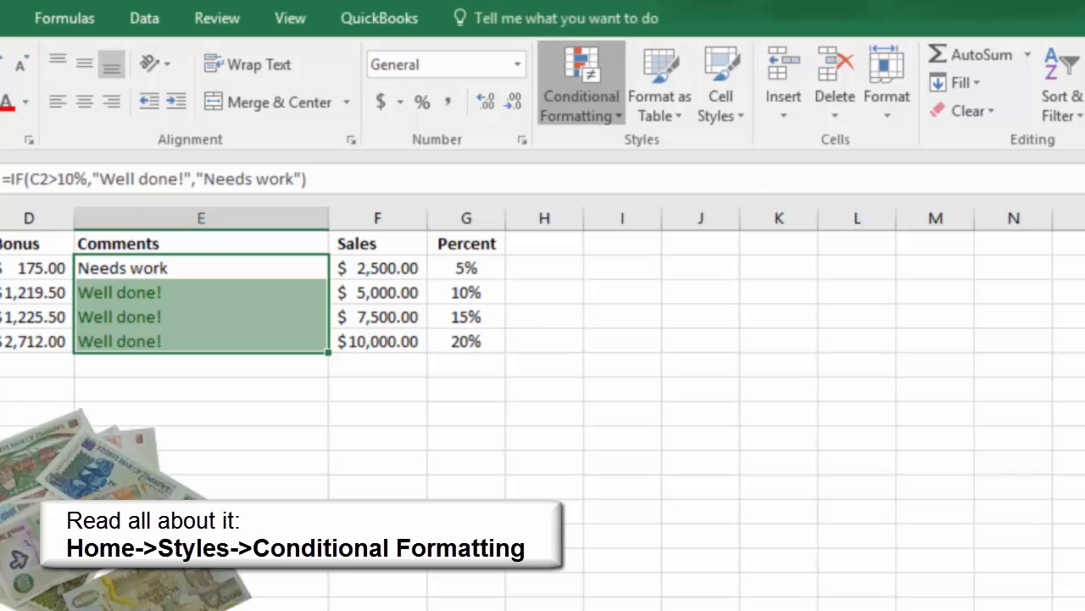
Add a second text rule to E2:E5 that formats cells containing "Needs work" with Yellow Fill with Dark Yellow Text.
left_click(582, 93)
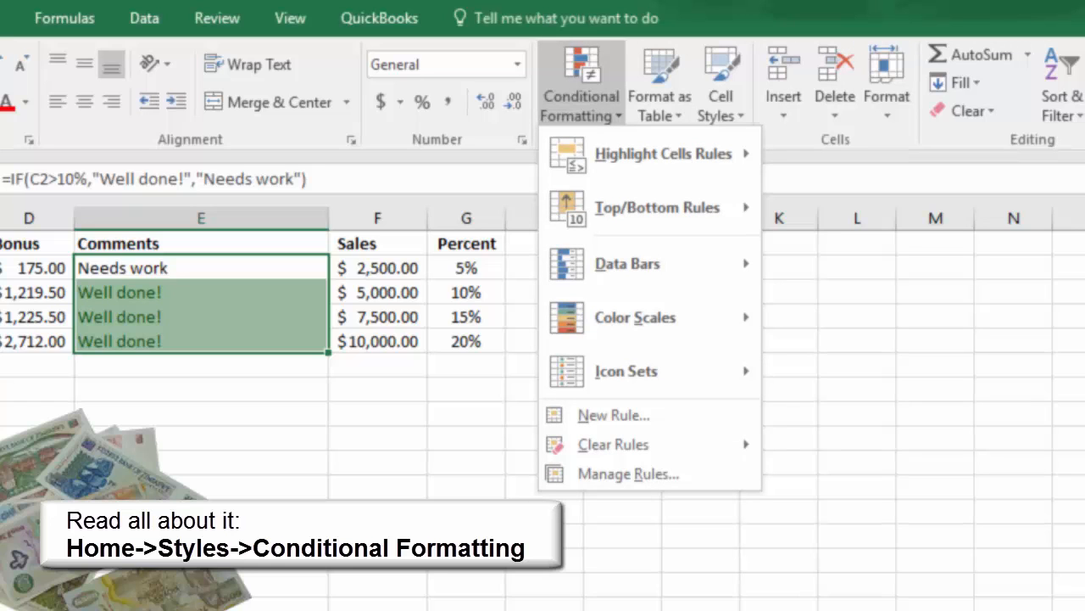
mouse_move(663, 154)
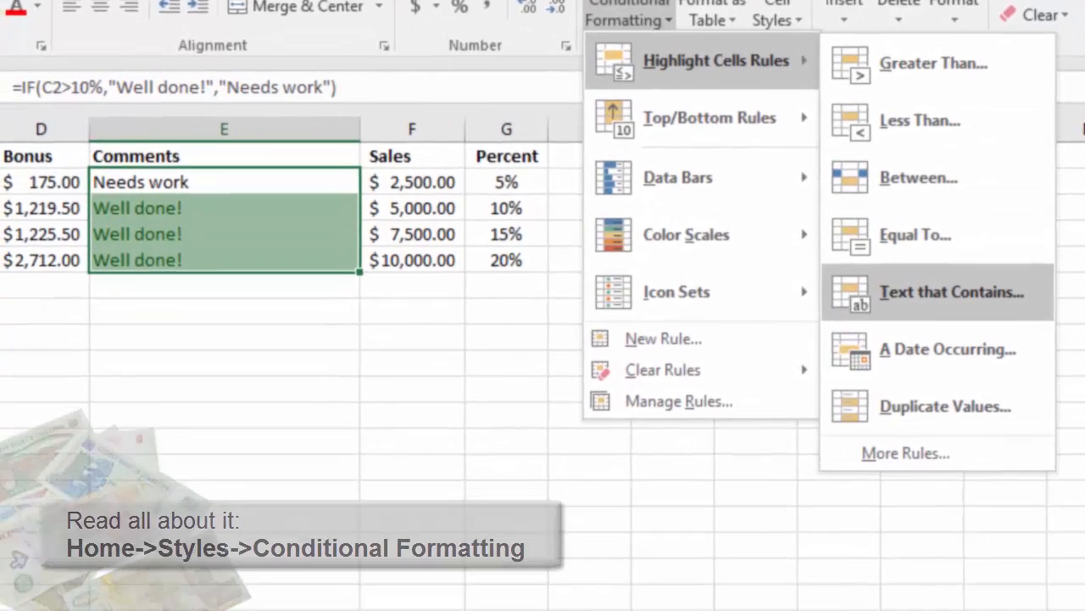
left_click(885, 371)
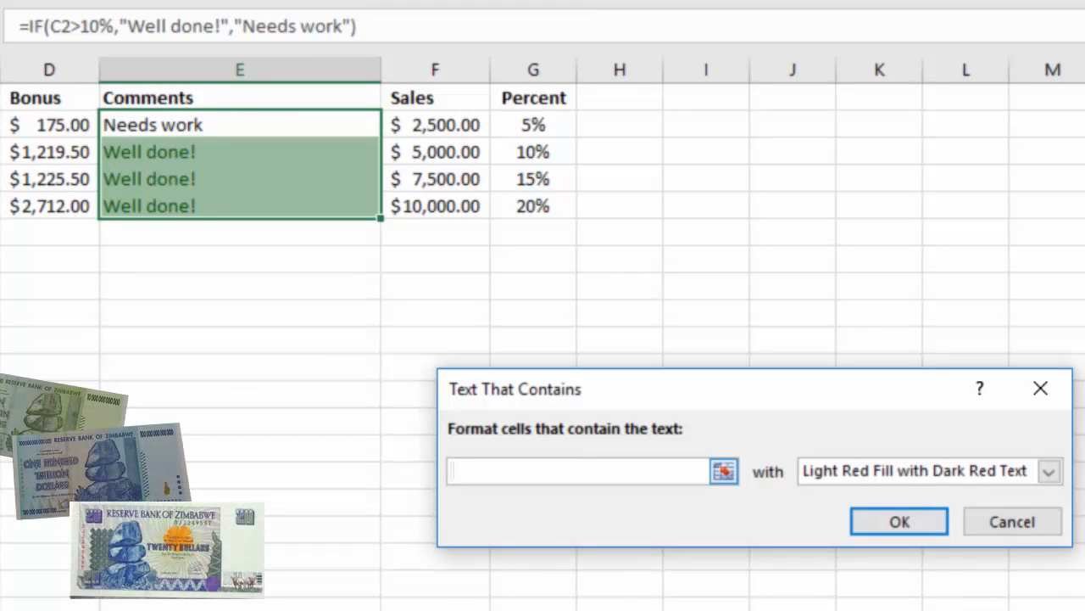
type("Needs wor")
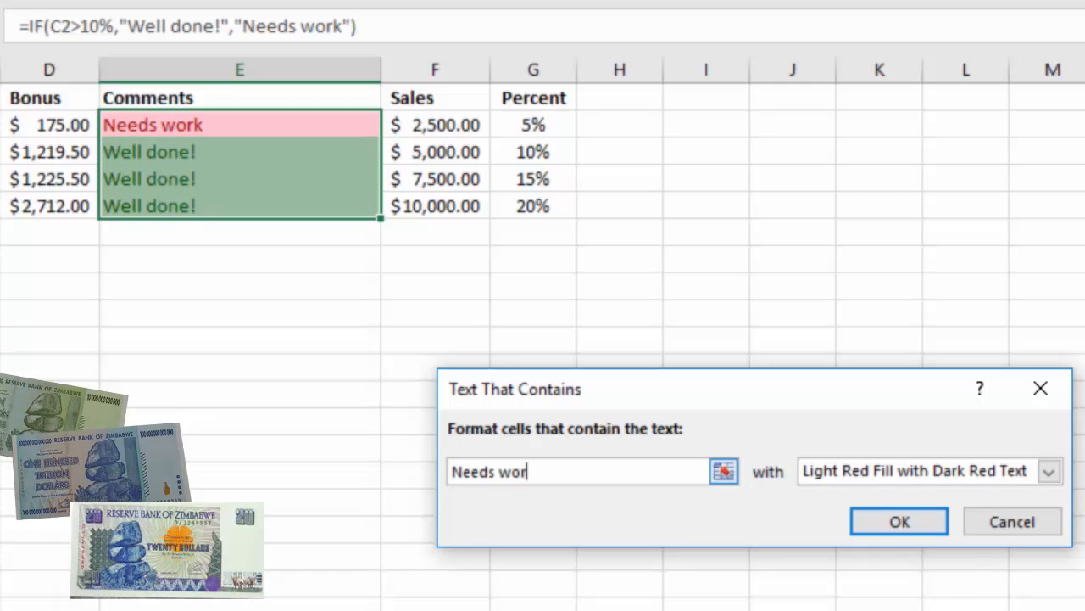
type("k")
left_click(1049, 471)
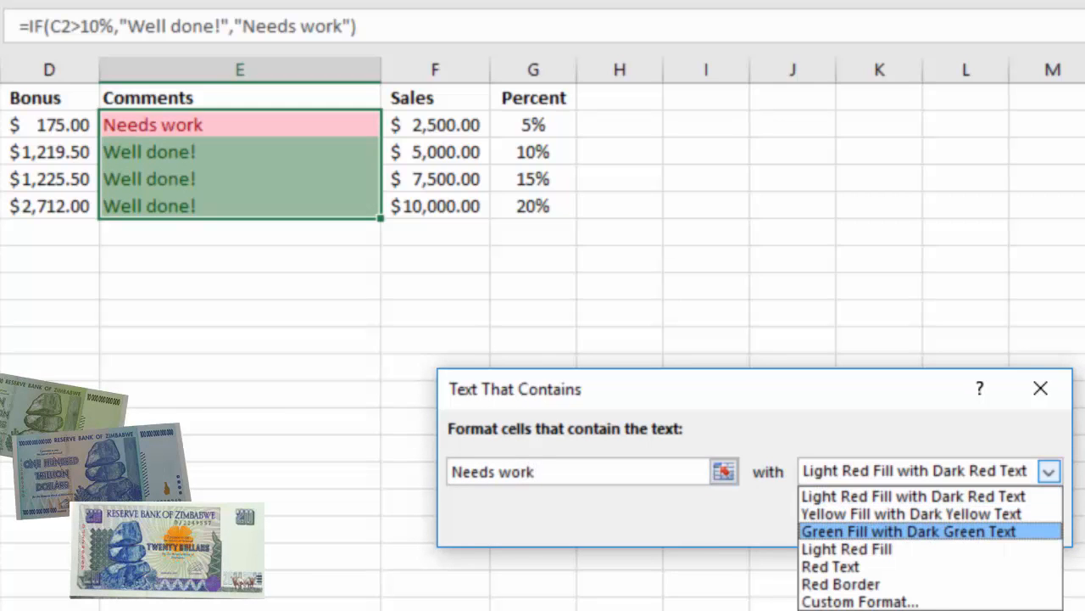
left_click(1008, 514)
left_click(900, 522)
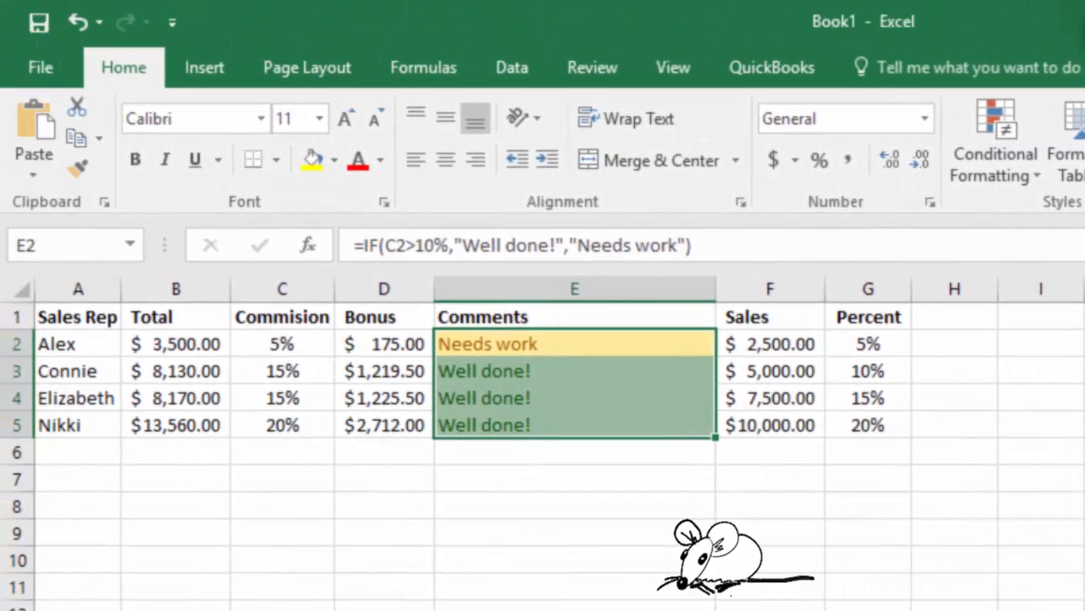
Review the formulas behind the first rep's comment, bonus and commission in E2, D2 and C2.
left_click(575, 343)
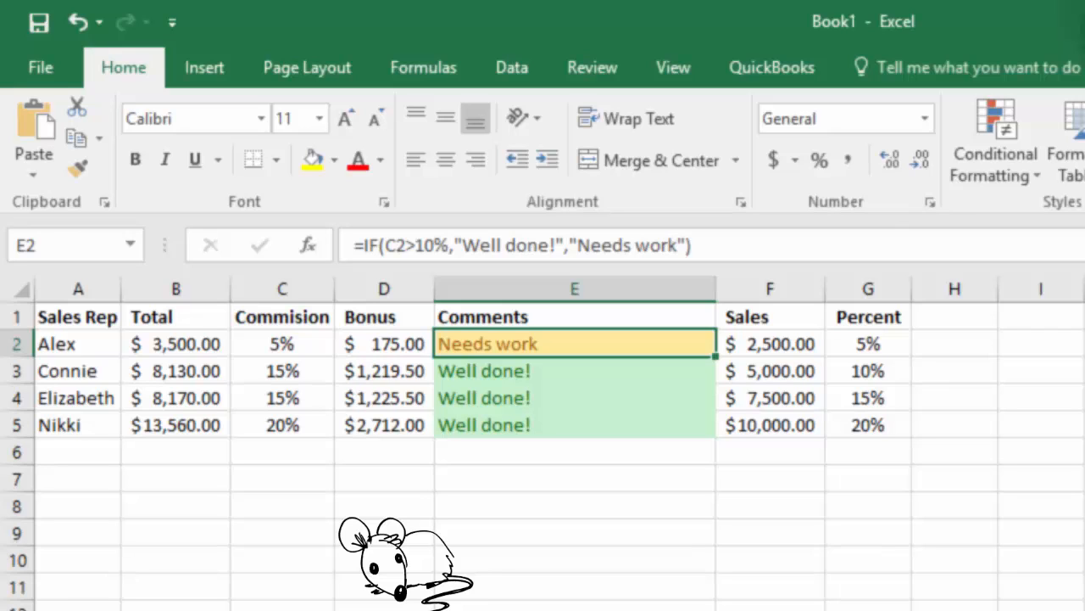
left_click(384, 343)
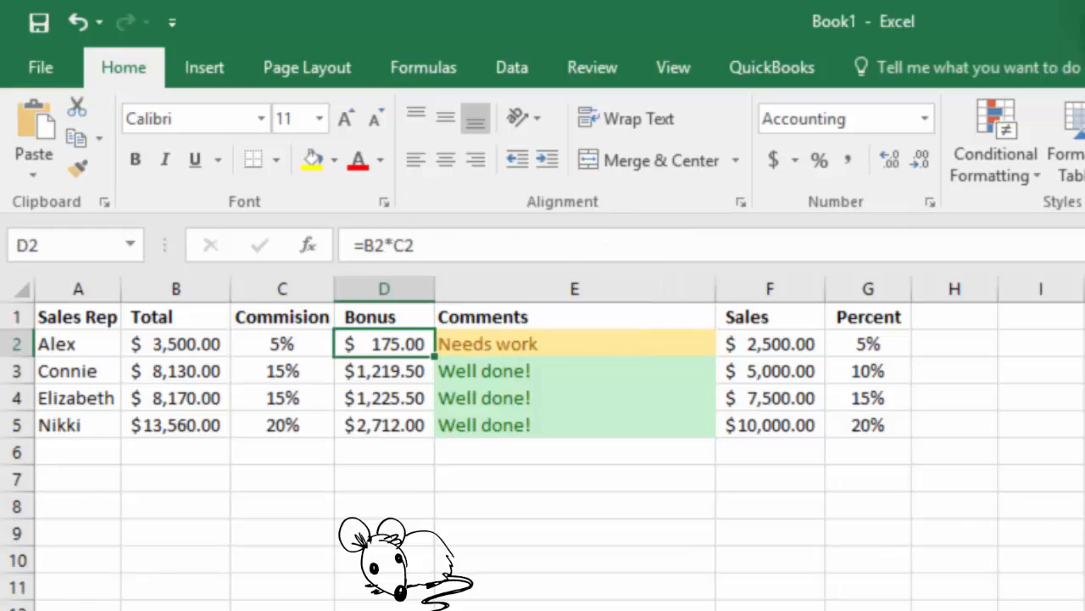
left_click(282, 343)
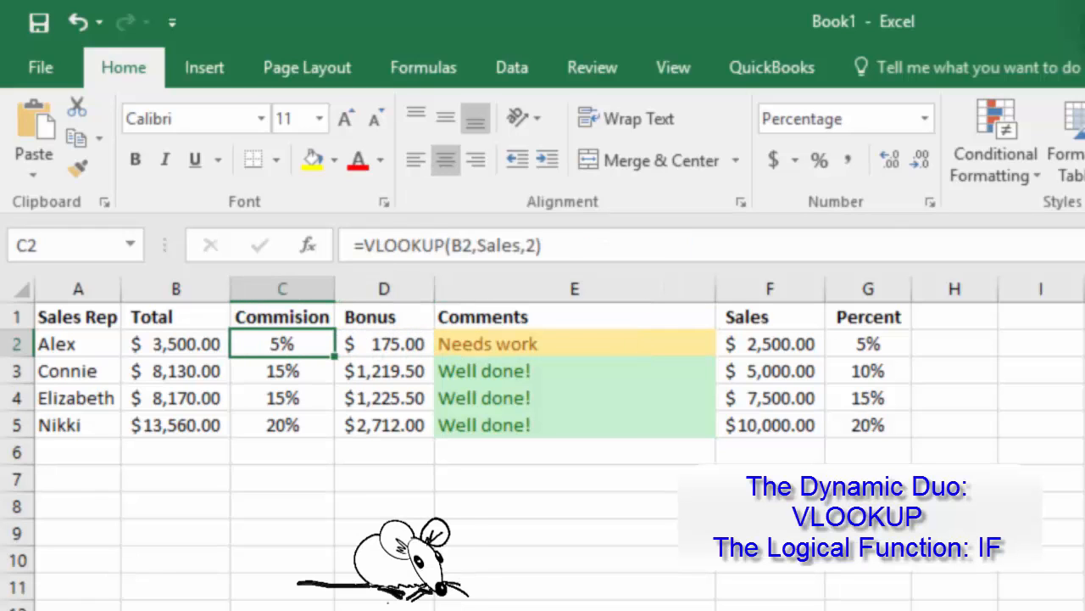